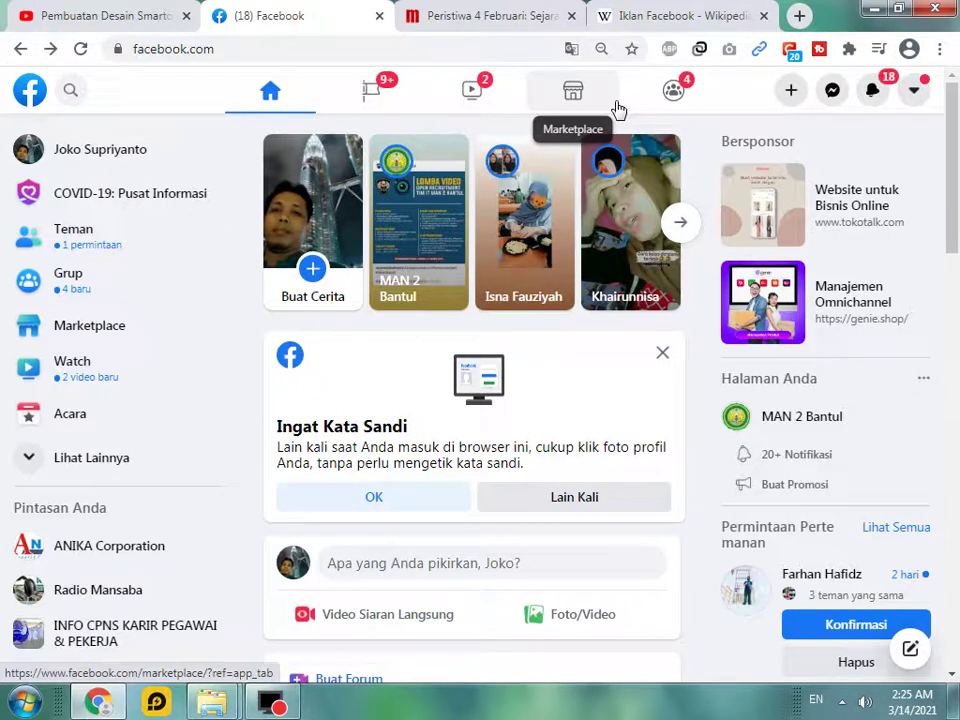
Step: View the personal profile page and its cover photo, then return to the home feed
{"action": "left_click", "coordinate": [64, 148]}
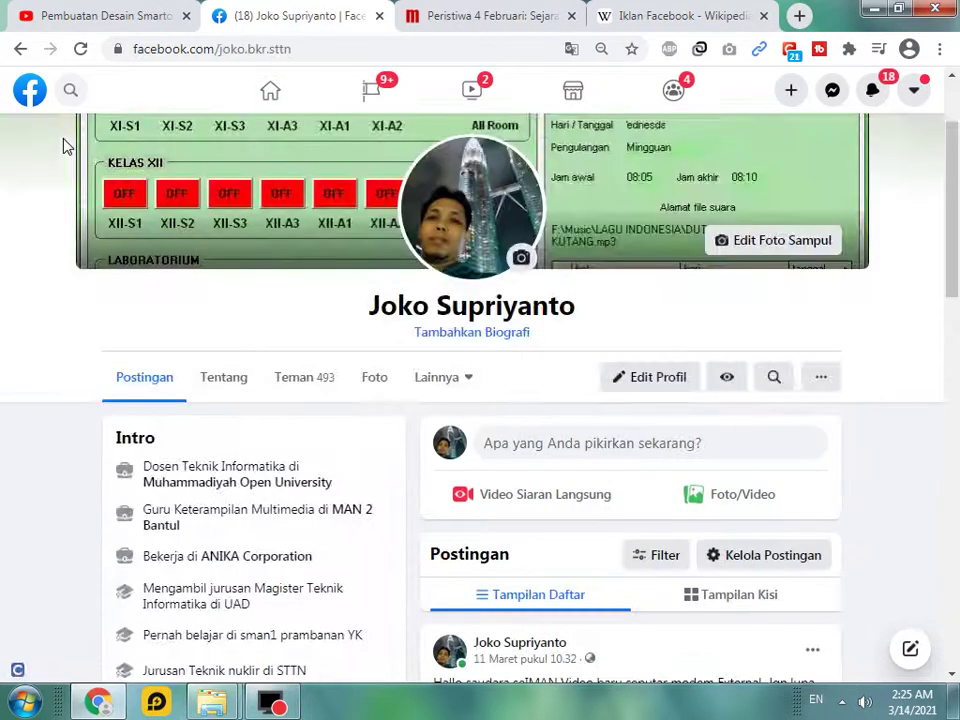
{"action": "left_click_drag", "start_coordinate": [957, 214], "coordinate": [957, 185]}
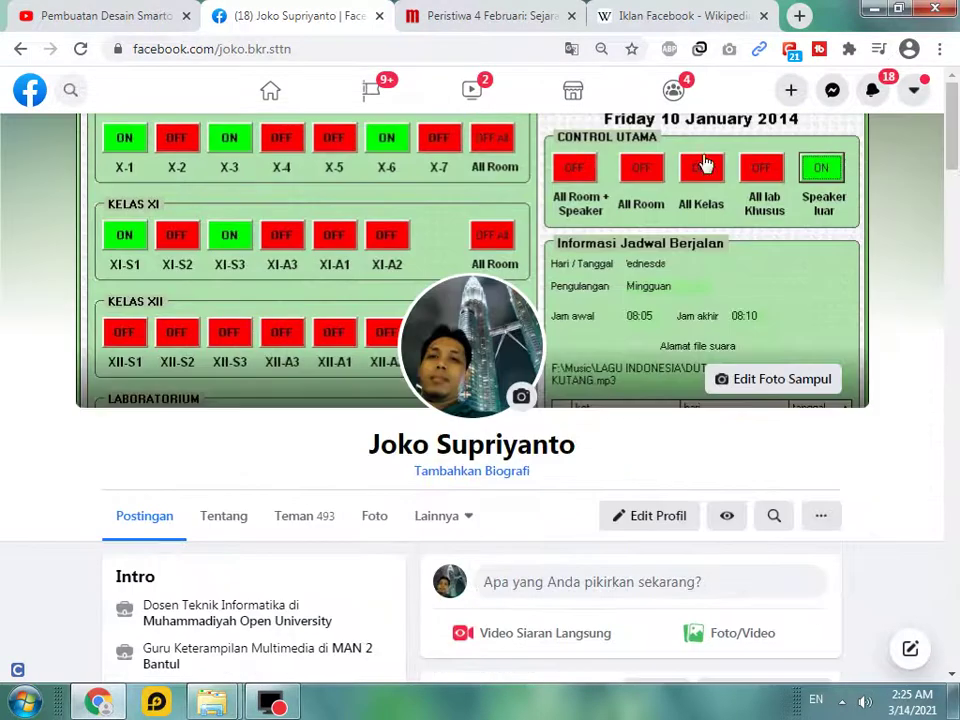
{"action": "left_click", "coordinate": [15, 55]}
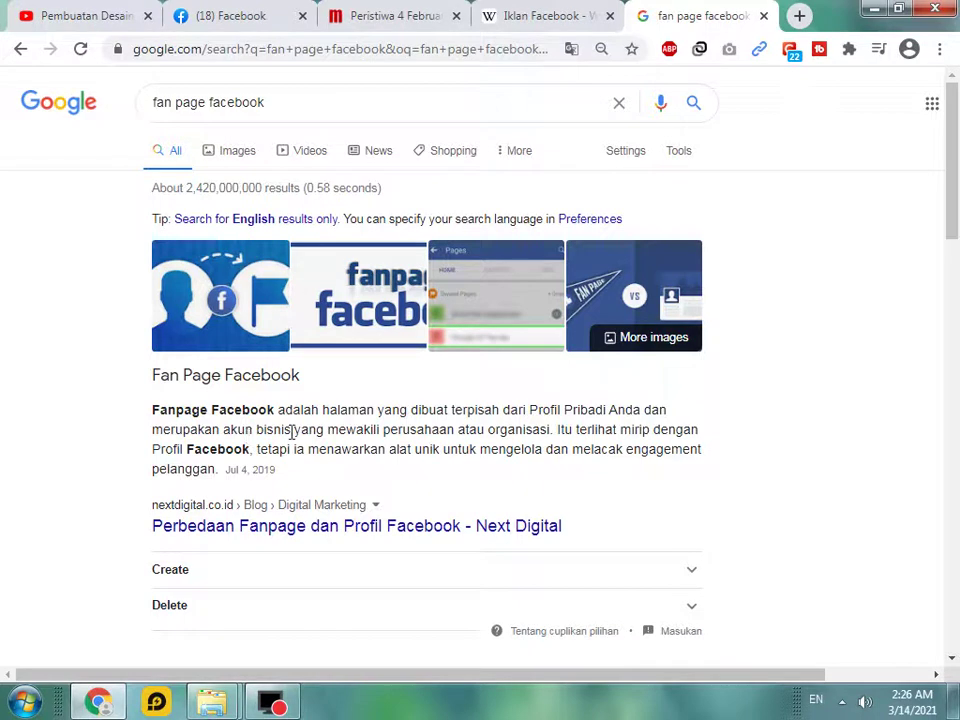
Step: Read the Fanpage Facebook definition in the search results, highlighting parts of its key terms
{"action": "left_click_drag", "start_coordinate": [526, 428], "coordinate": [498, 428]}
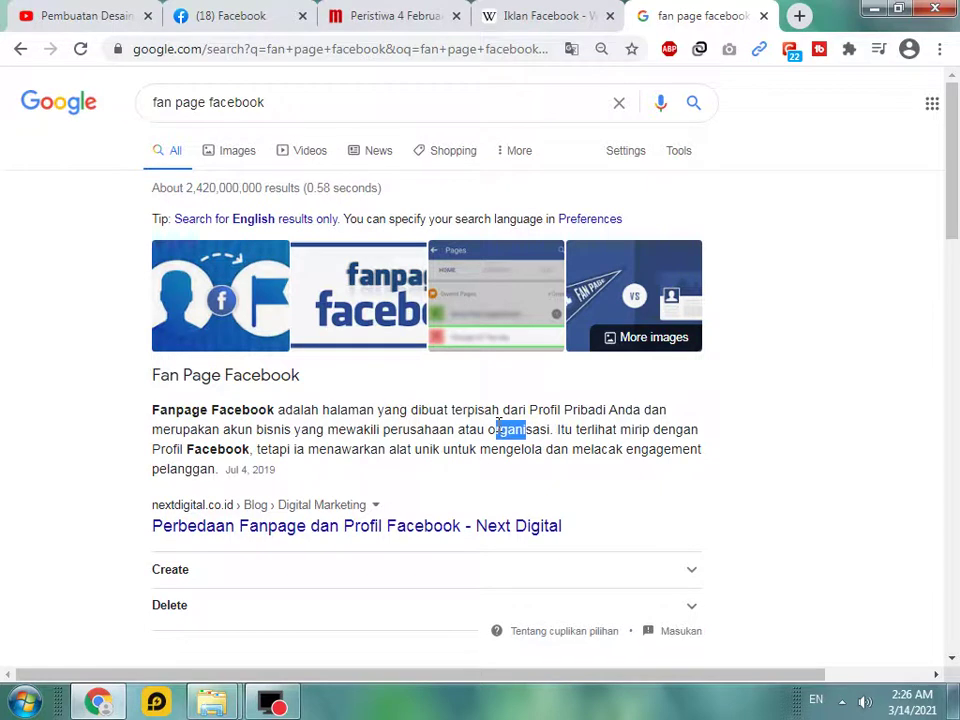
{"action": "left_click", "coordinate": [272, 408]}
{"action": "left_click", "coordinate": [212, 410]}
{"action": "left_click_drag", "start_coordinate": [208, 410], "coordinate": [158, 412]}
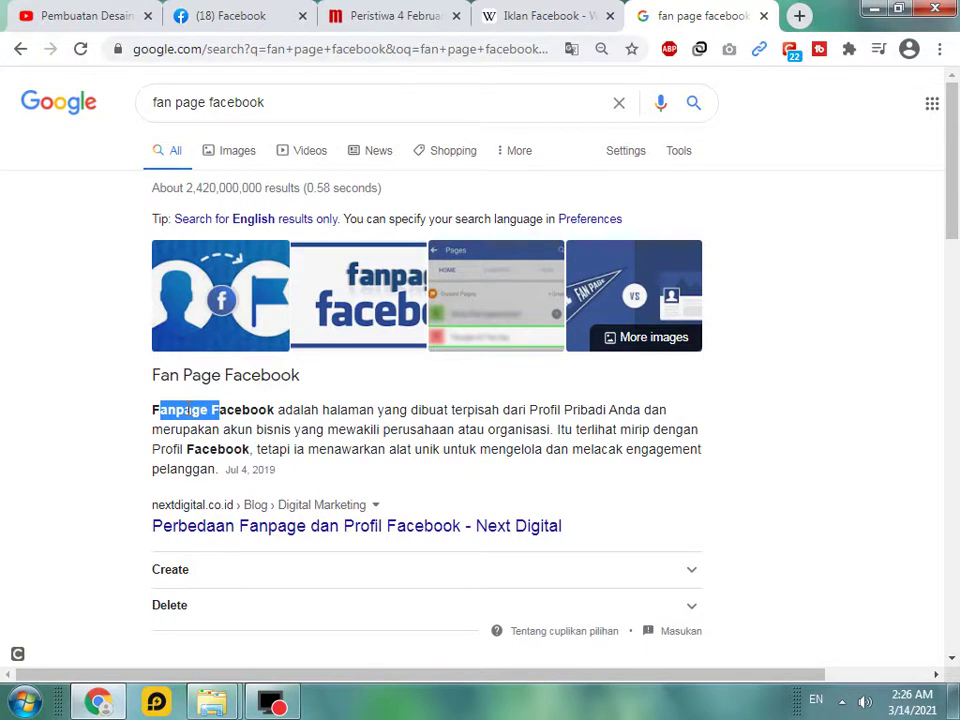
Step: Return to Facebook and open the Pusat Iklan ad center of the MAN 2 Bantul page
{"action": "left_click", "coordinate": [257, 15]}
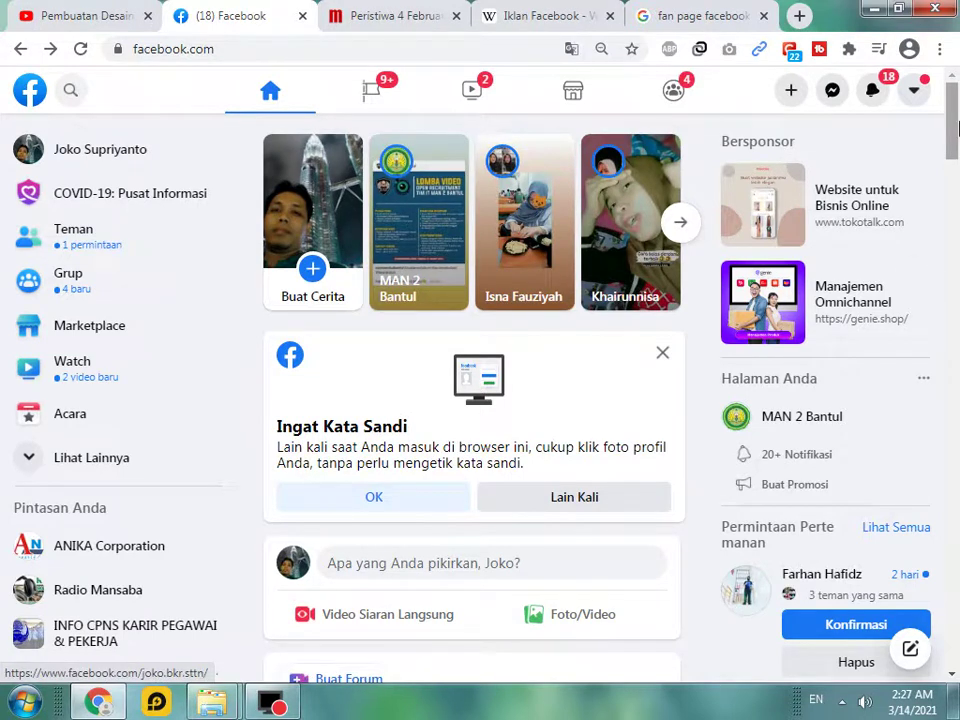
{"action": "left_click", "coordinate": [782, 420]}
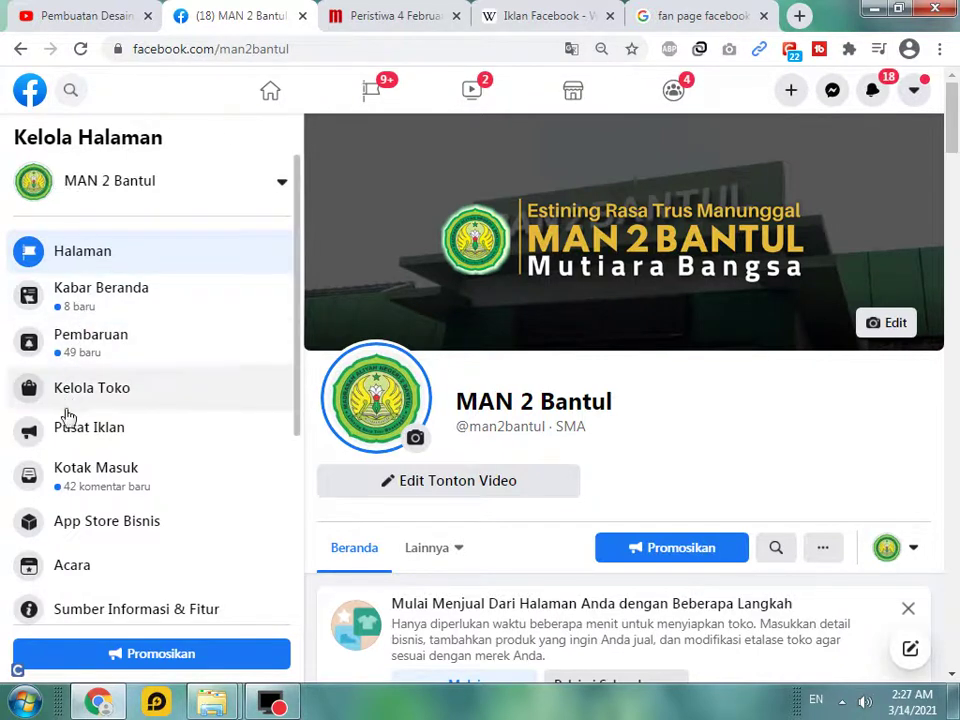
{"action": "left_click_drag", "start_coordinate": [297, 272], "coordinate": [309, 306]}
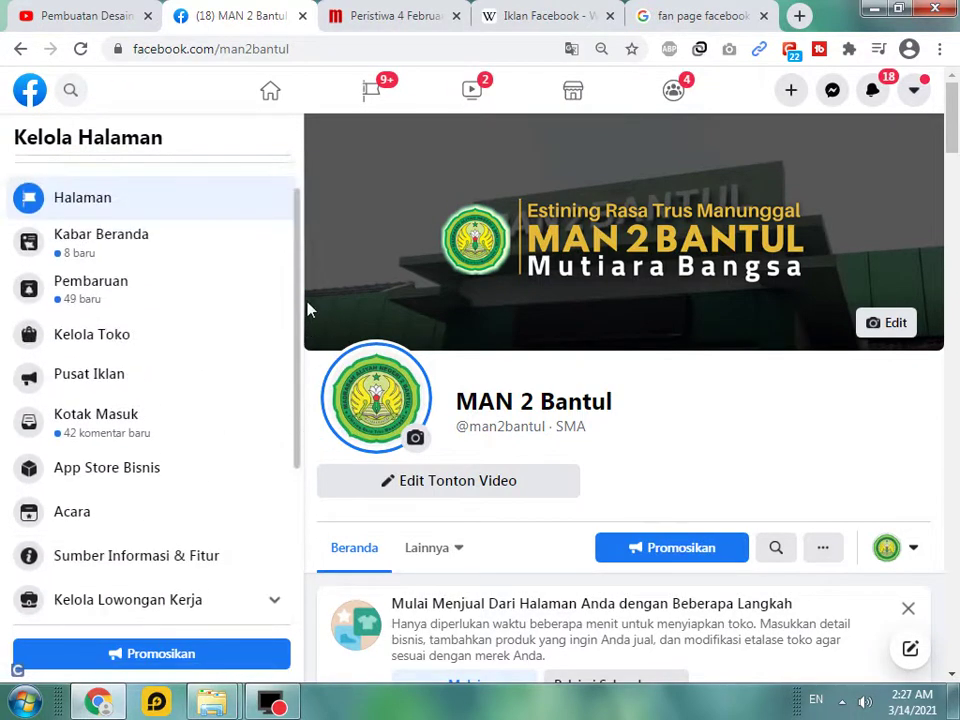
{"action": "left_click", "coordinate": [119, 378]}
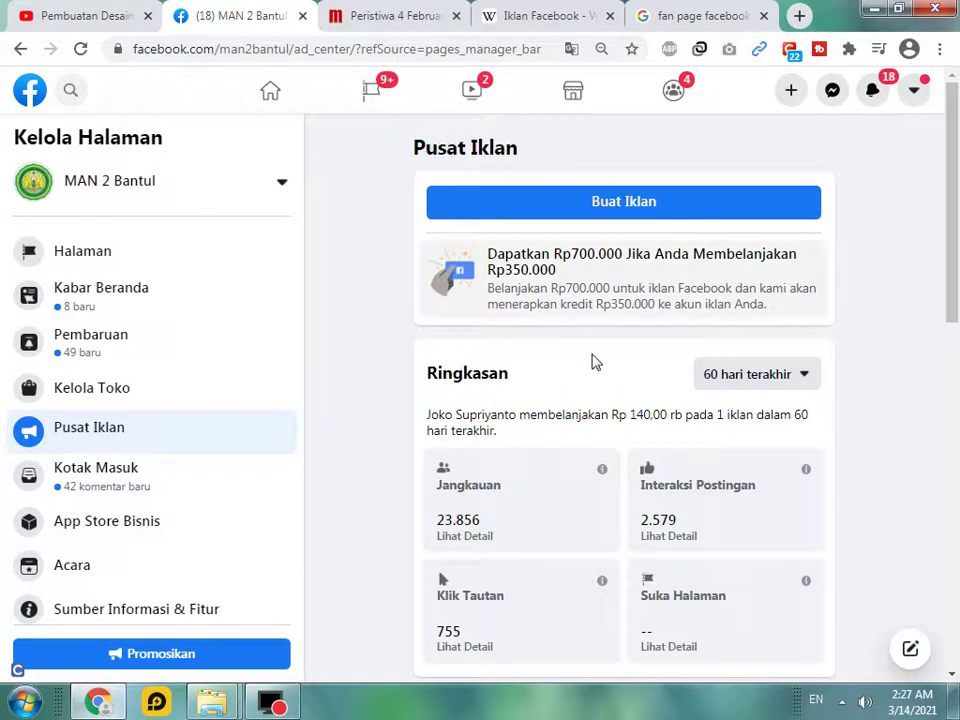
Step: Examine the ad center's 60-day summary, including the amount spent, reach, post interactions and link clicks
{"action": "left_click_drag", "start_coordinate": [957, 172], "coordinate": [957, 256]}
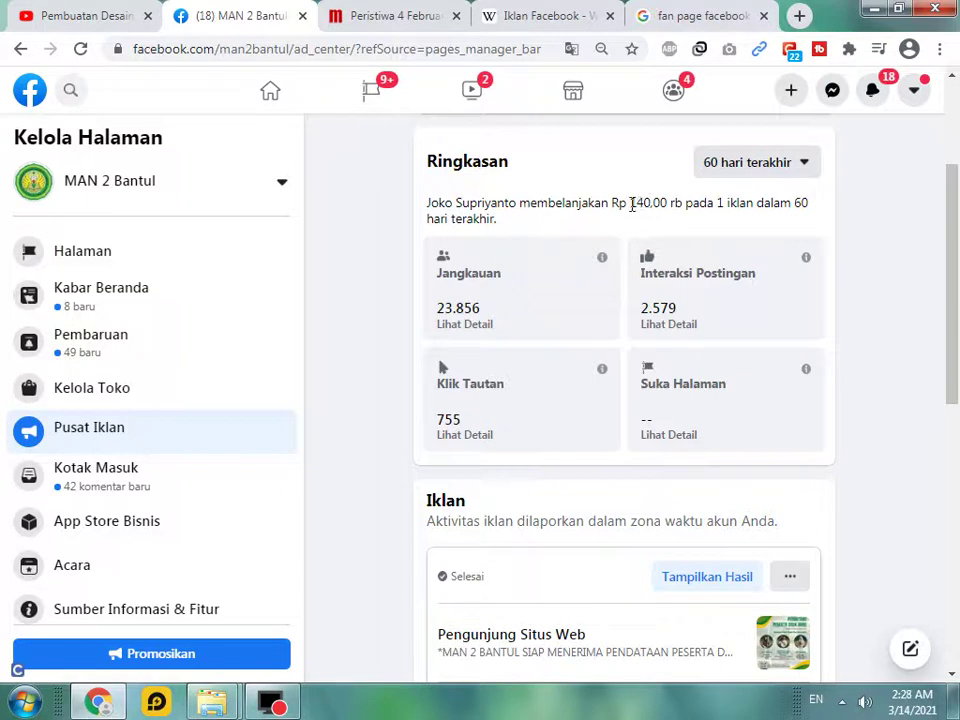
{"action": "left_click_drag", "start_coordinate": [630, 197], "coordinate": [679, 196]}
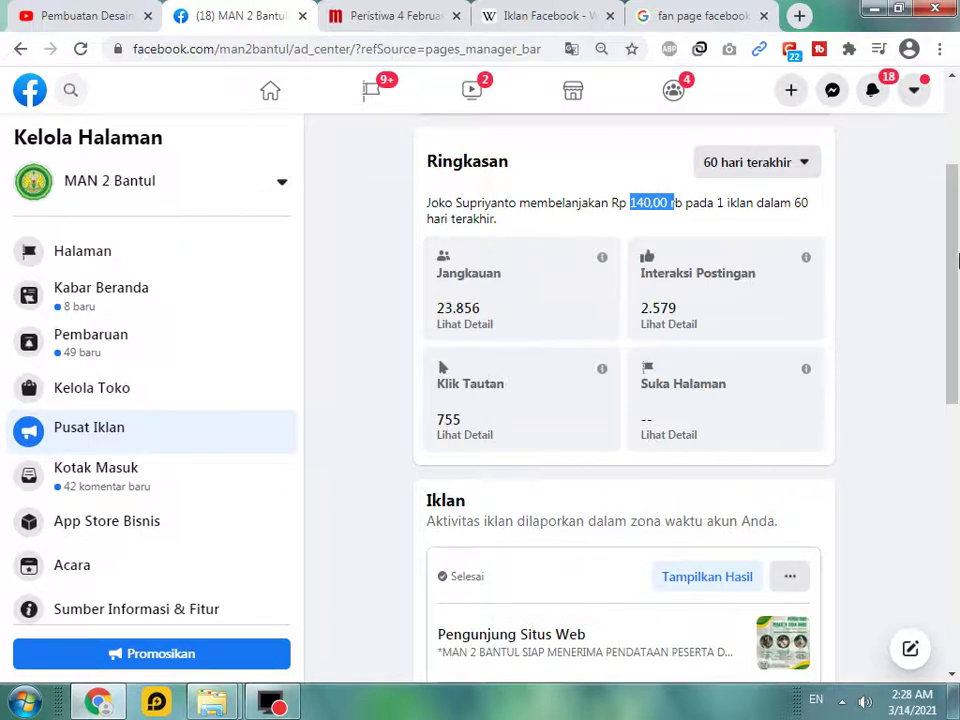
{"action": "left_click_drag", "start_coordinate": [951, 246], "coordinate": [957, 272]}
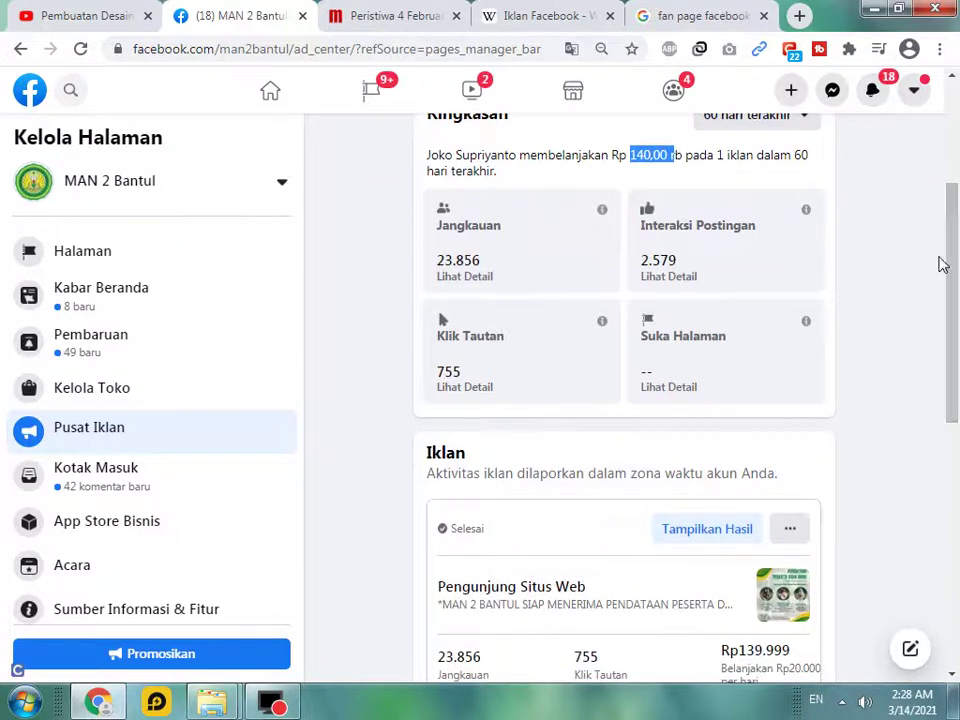
{"action": "scroll", "coordinate": [717, 172], "scroll_direction": "up", "scroll_amount": 1}
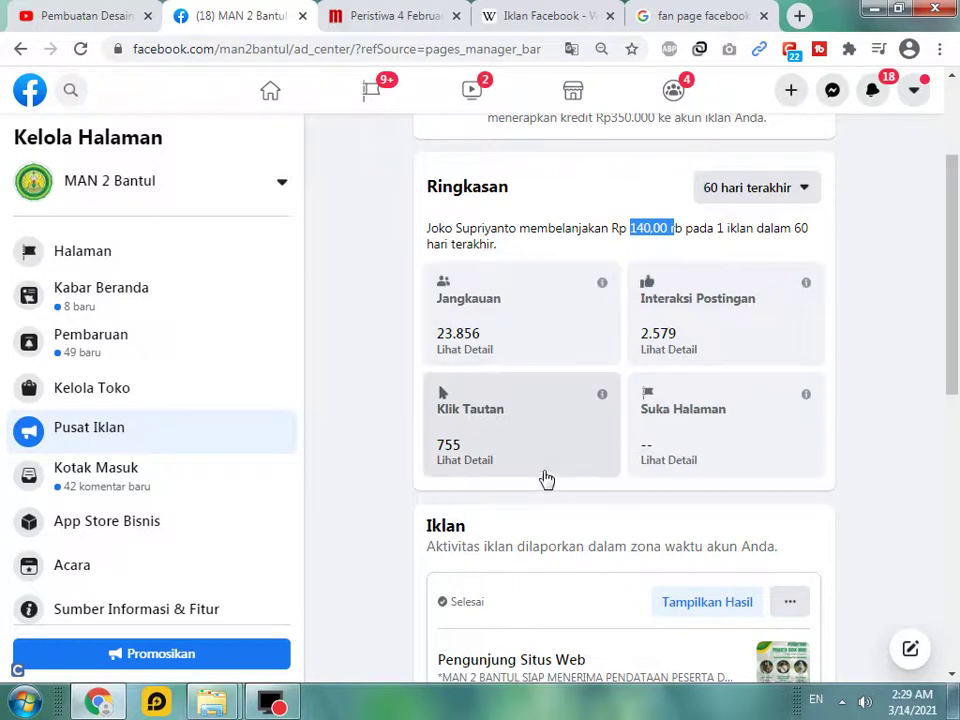
{"action": "left_click", "coordinate": [463, 457]}
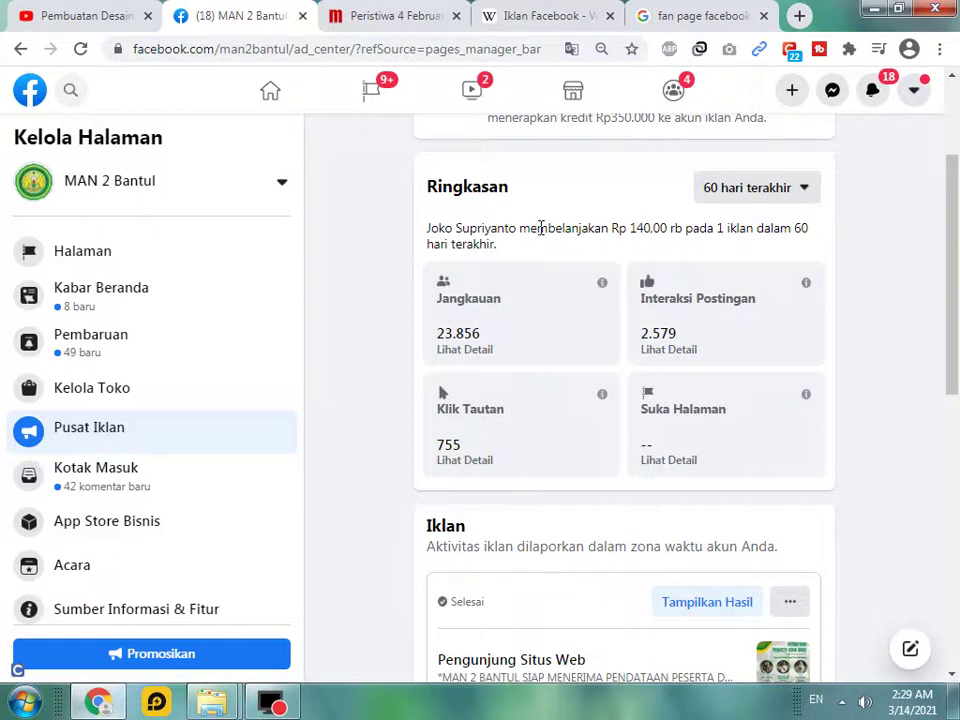
{"action": "scroll", "coordinate": [550, 330], "scroll_direction": "down", "scroll_amount": 1}
{"action": "scroll", "coordinate": [558, 336], "scroll_direction": "up", "scroll_amount": 1}
{"action": "left_click_drag", "start_coordinate": [955, 255], "coordinate": [951, 332]}
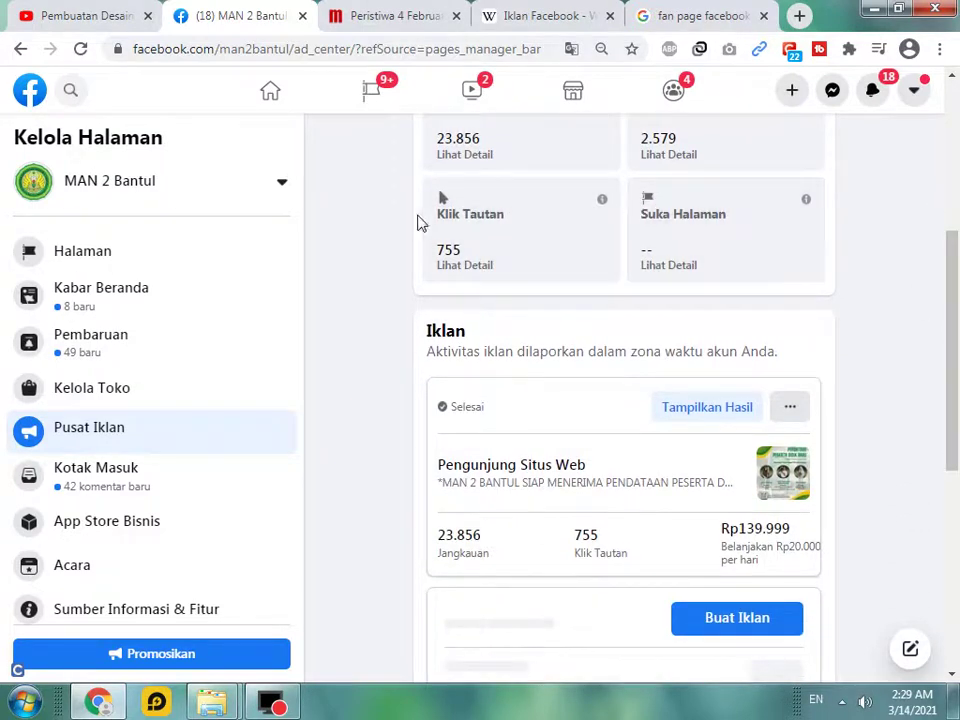
Step: Examine the completed Pengunjung Situs Web ad's total spend and daily budget, and compare them with the summary figures
{"action": "left_click_drag", "start_coordinate": [955, 290], "coordinate": [955, 340]}
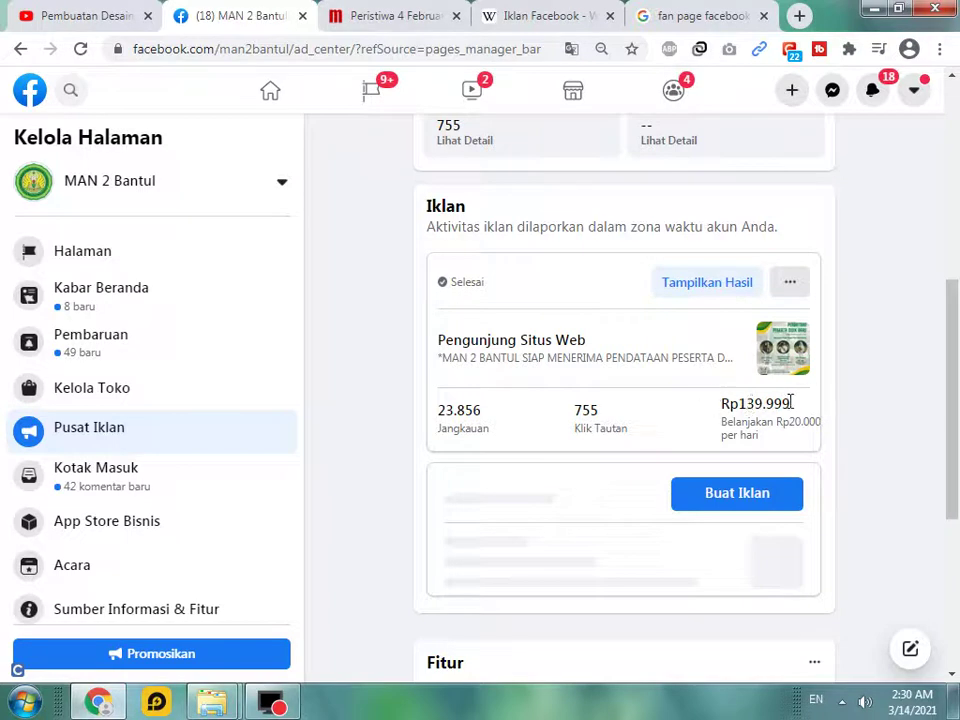
{"action": "left_click", "coordinate": [741, 403]}
{"action": "left_click_drag", "start_coordinate": [741, 403], "coordinate": [806, 409]}
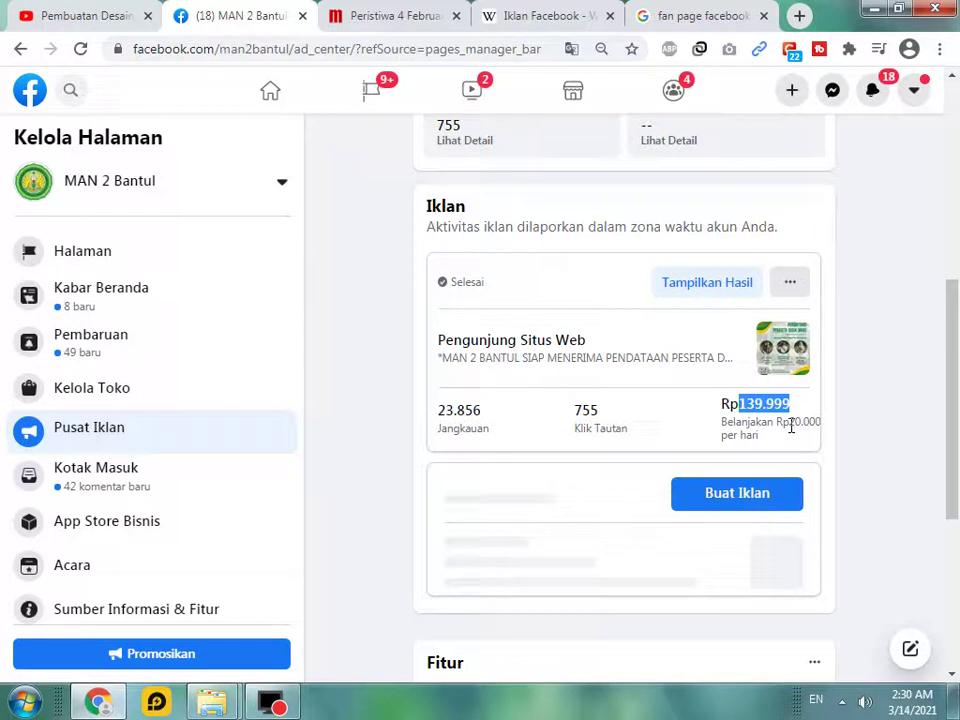
{"action": "left_click", "coordinate": [790, 428]}
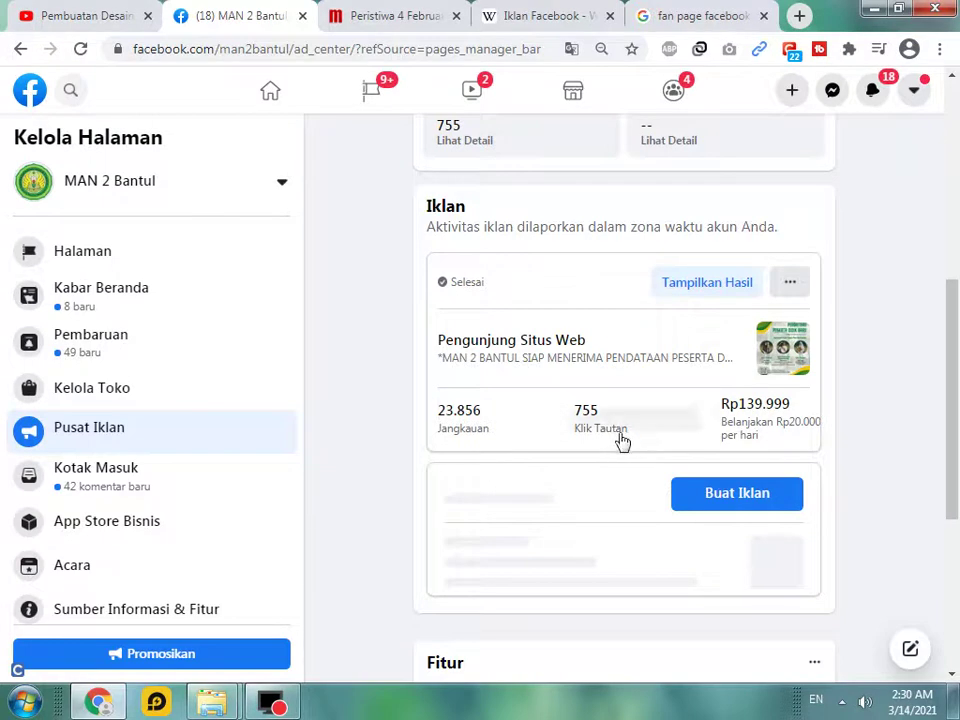
{"action": "scroll", "coordinate": [950, 398], "scroll_direction": "up", "scroll_amount": 3}
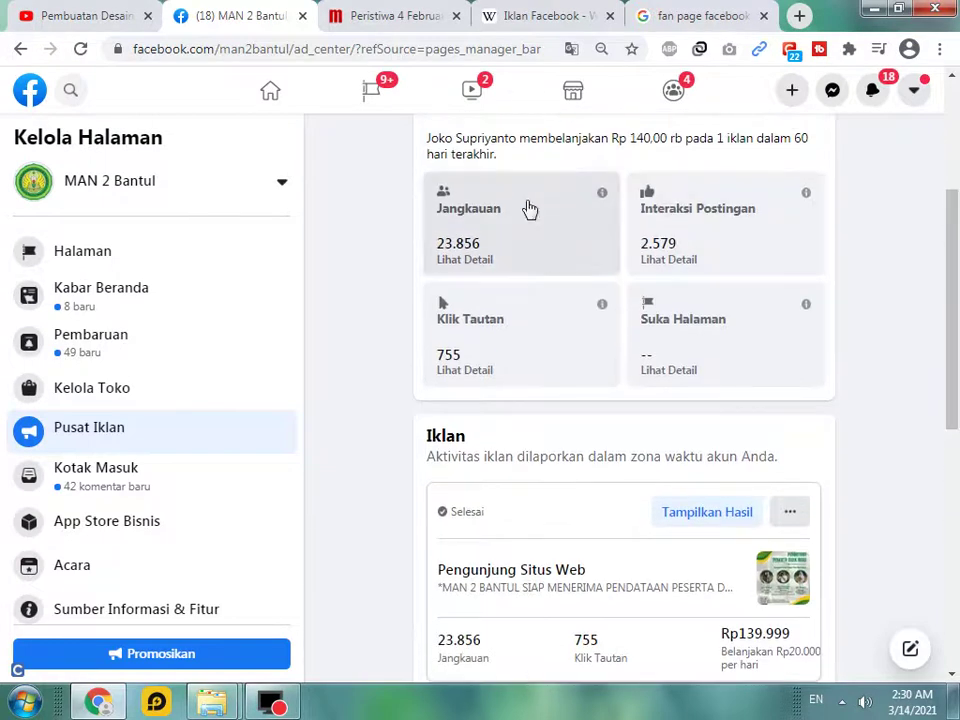
{"action": "scroll", "coordinate": [950, 400], "scroll_direction": "down", "scroll_amount": 2}
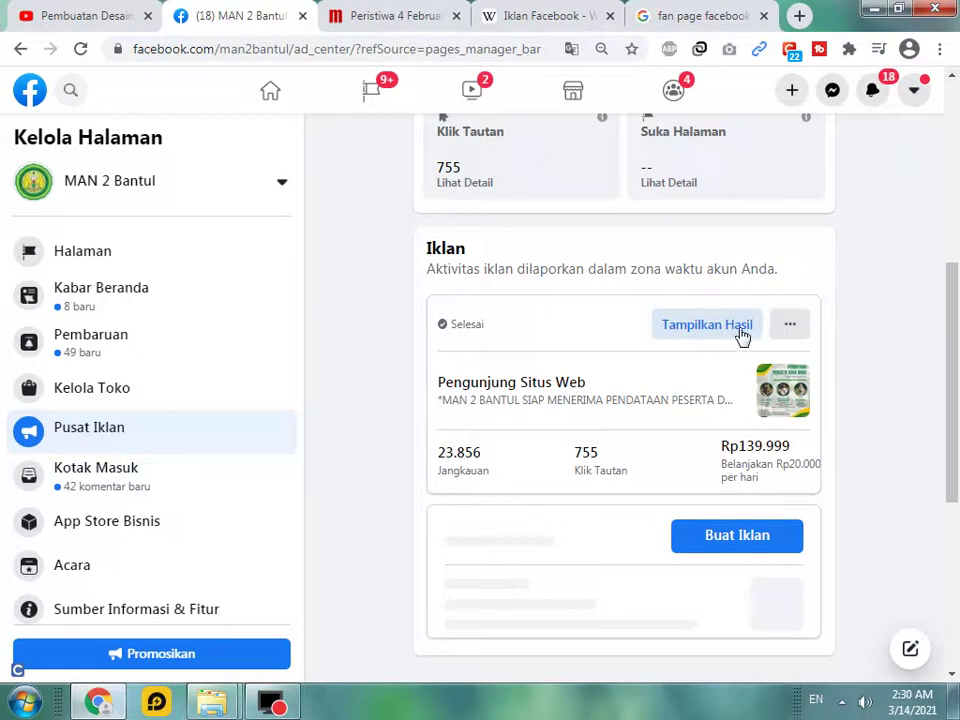
Step: Open the results of the Pengunjung Situs Web ad, review its performance and audience, and open the ad for editing
{"action": "left_click", "coordinate": [688, 330]}
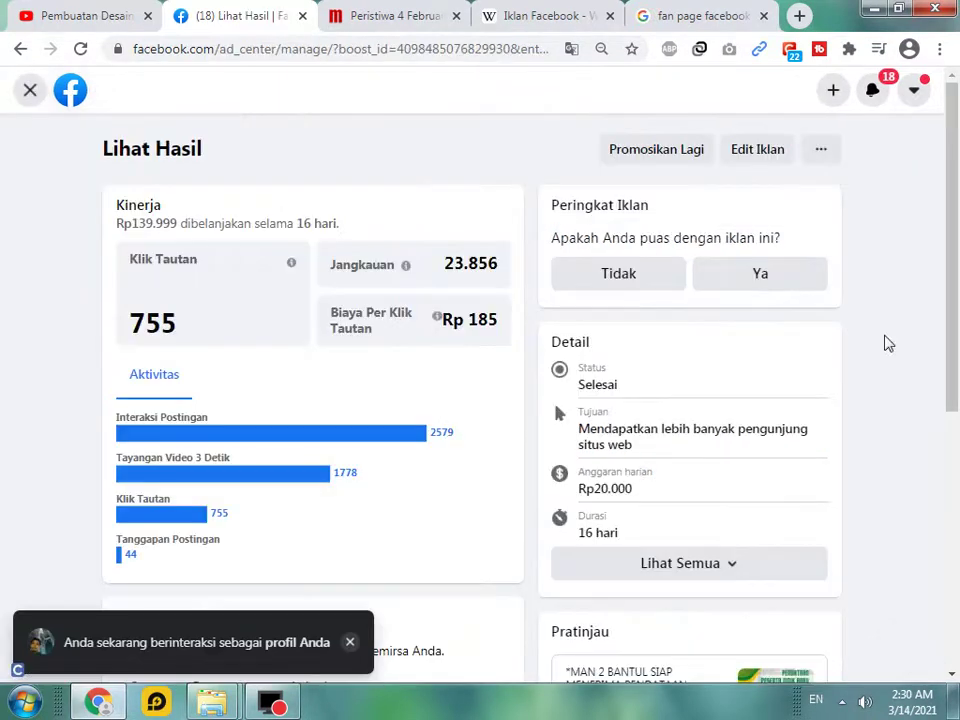
{"action": "left_click_drag", "start_coordinate": [957, 207], "coordinate": [957, 393]}
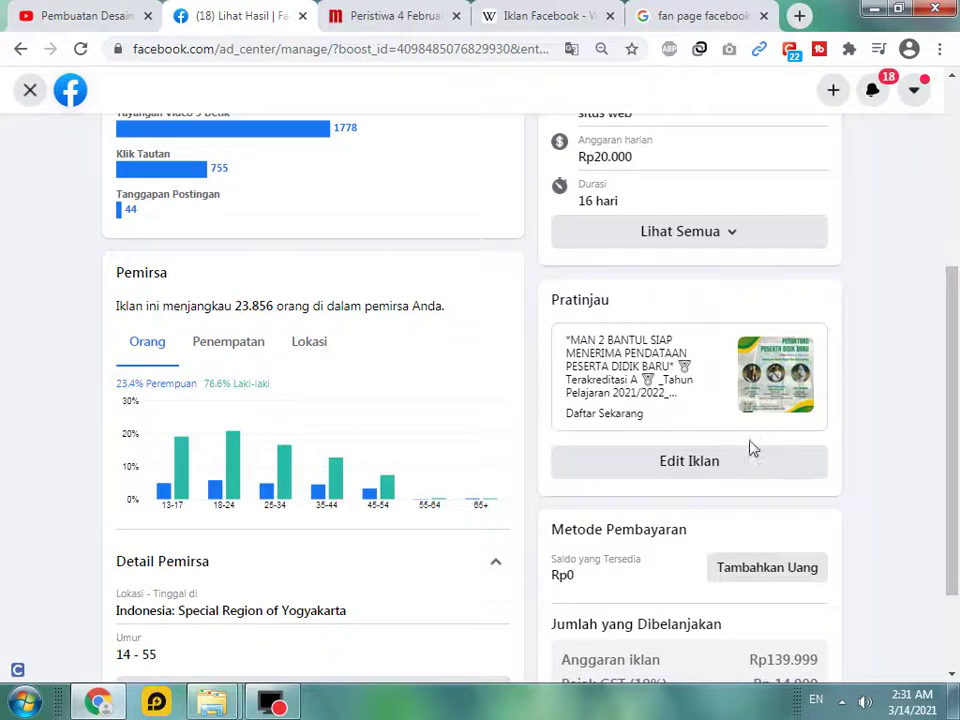
{"action": "scroll", "coordinate": [740, 437], "scroll_direction": "down", "scroll_amount": 1}
{"action": "right_click", "coordinate": [710, 363]}
{"action": "left_click", "coordinate": [613, 369]}
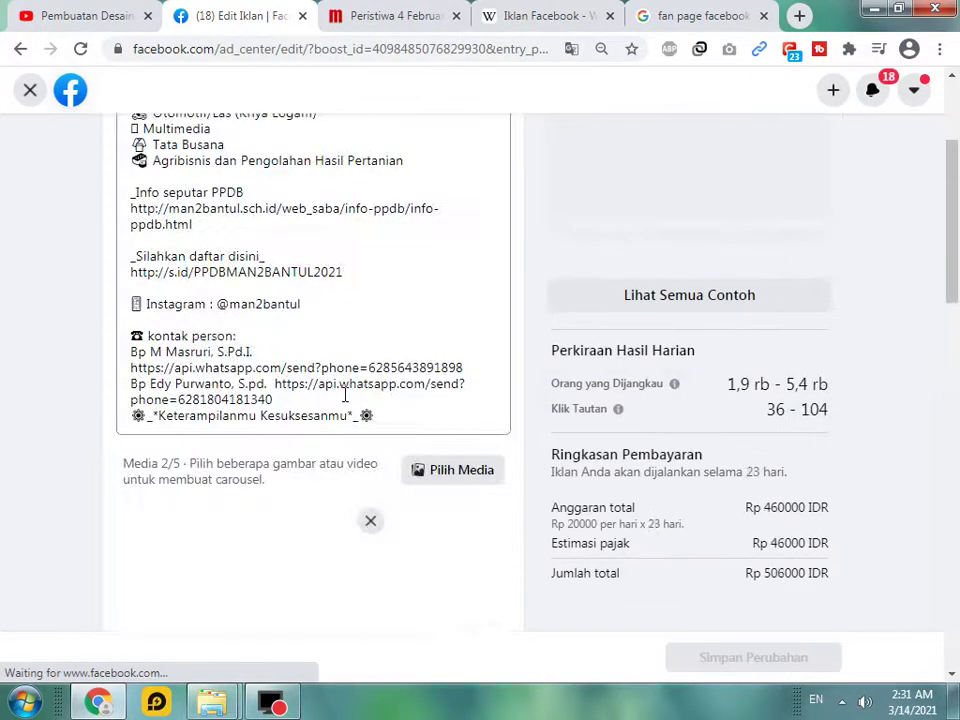
Step: Examine the ad's Deskripsi text and compare it with the sample ad, including the registration links and contact section
{"action": "left_click_drag", "start_coordinate": [955, 245], "coordinate": [955, 200]}
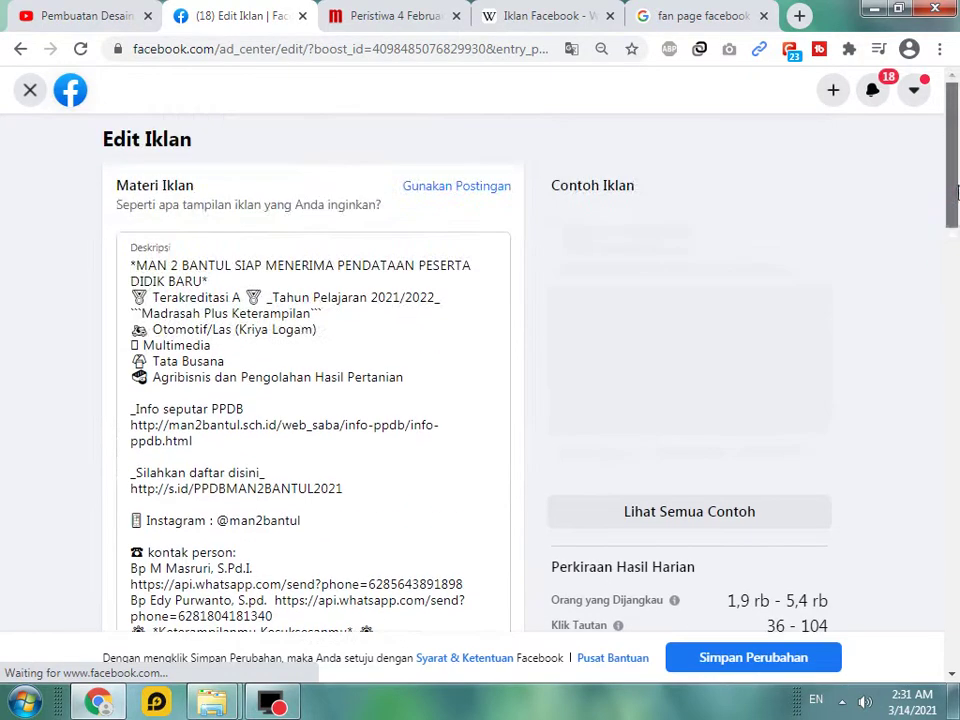
{"action": "left_click_drag", "start_coordinate": [130, 264], "coordinate": [422, 326]}
{"action": "left_click", "coordinate": [422, 326]}
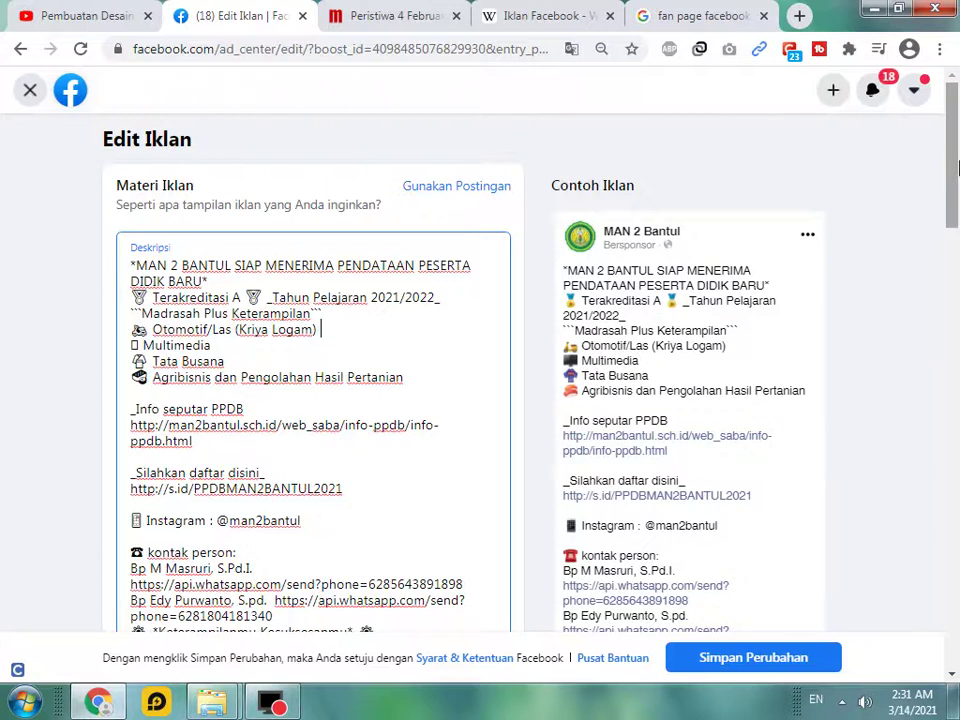
{"action": "left_click_drag", "start_coordinate": [955, 160], "coordinate": [955, 190]}
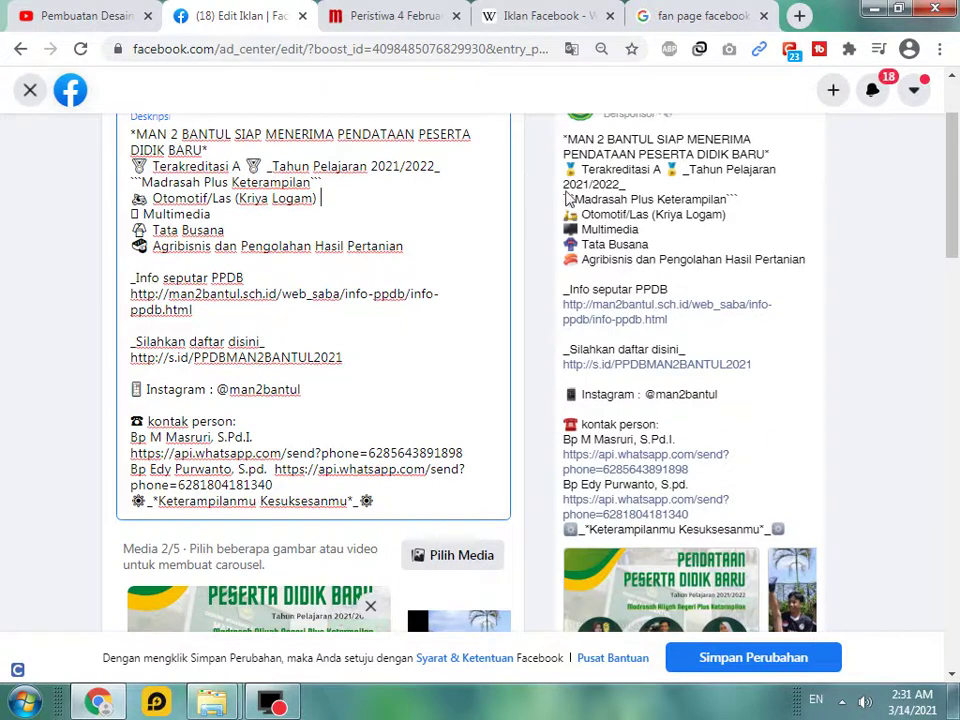
{"action": "left_click", "coordinate": [745, 208]}
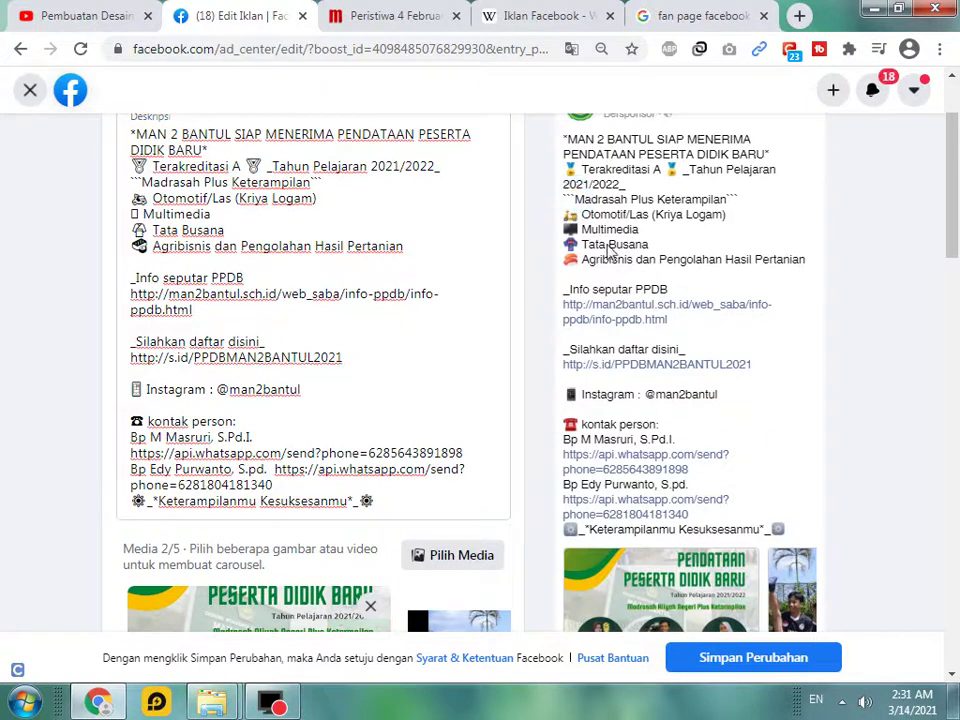
{"action": "left_click", "coordinate": [953, 172]}
{"action": "left_click_drag", "start_coordinate": [953, 172], "coordinate": [953, 193]}
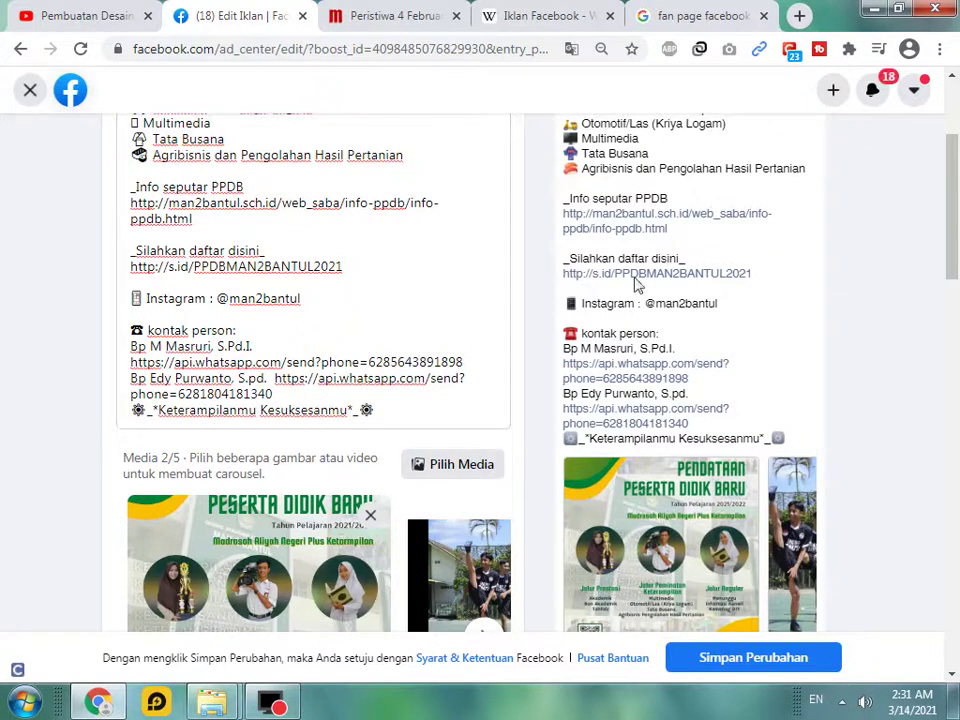
{"action": "scroll", "coordinate": [955, 226], "scroll_direction": "down", "scroll_amount": 1}
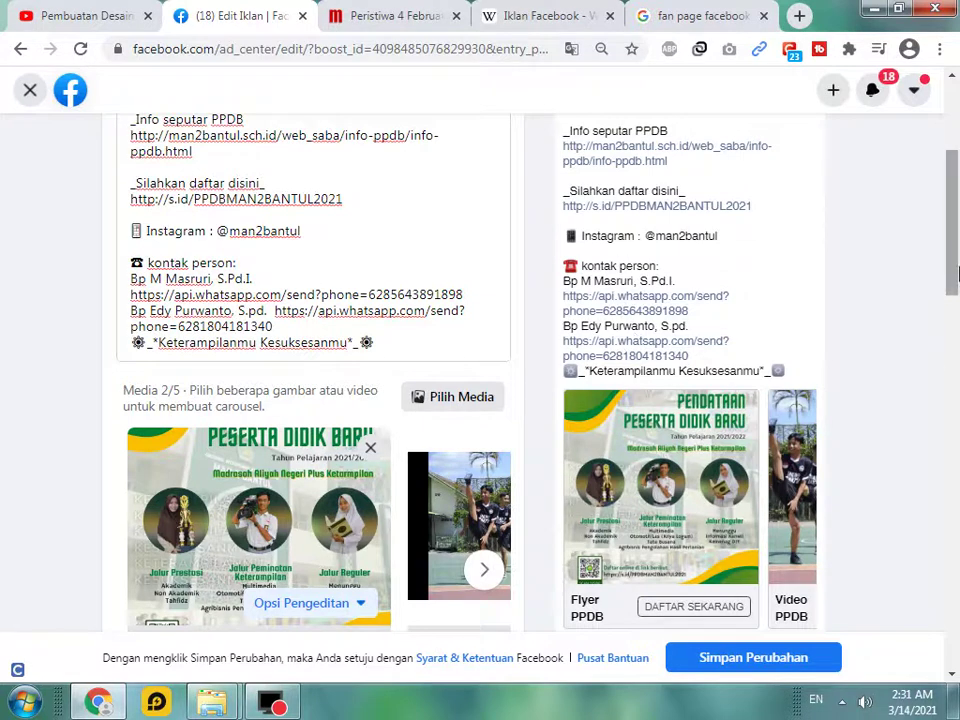
Step: Review the ad's carousel media, briefly playing and pausing the Video PPDB card in the sample ad
{"action": "scroll", "coordinate": [954, 343], "scroll_direction": "down", "scroll_amount": 3}
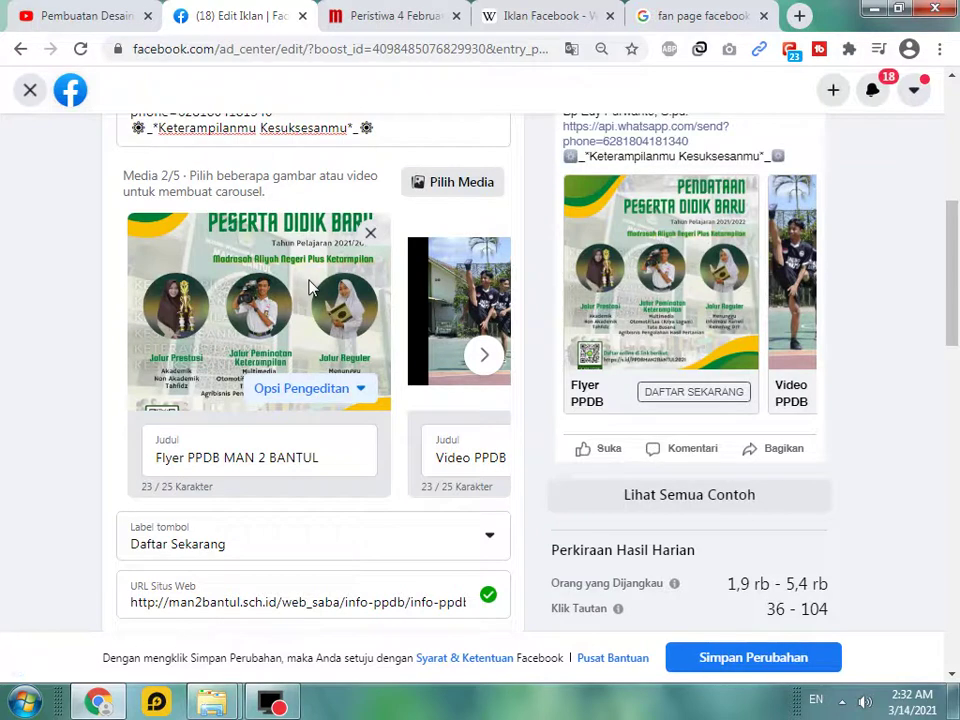
{"action": "scroll", "coordinate": [958, 265], "scroll_direction": "up", "scroll_amount": 1}
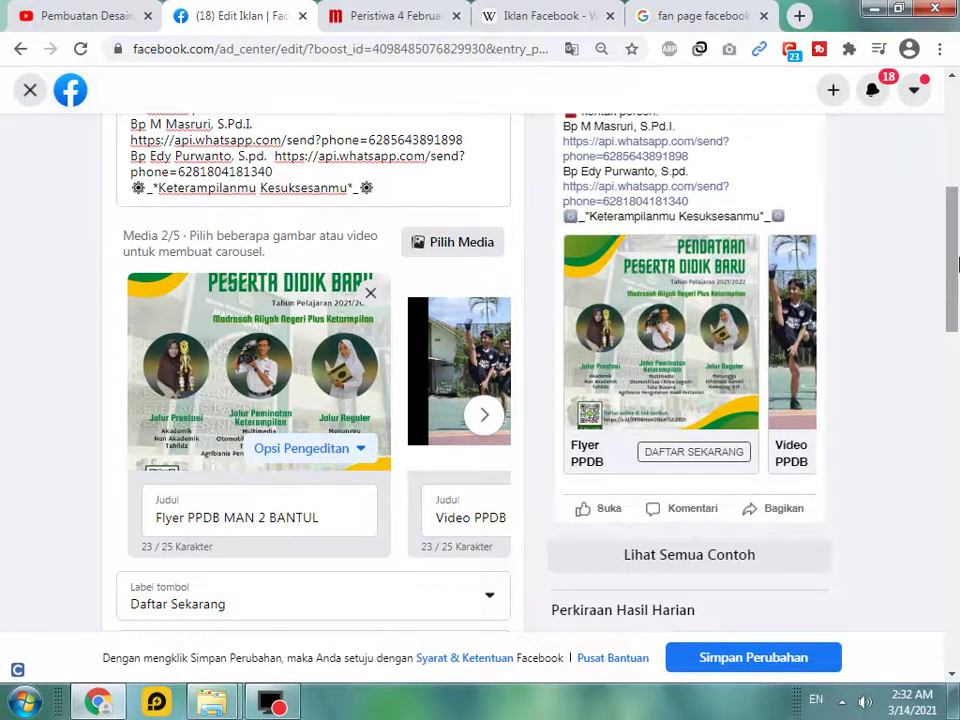
{"action": "left_click", "coordinate": [793, 352]}
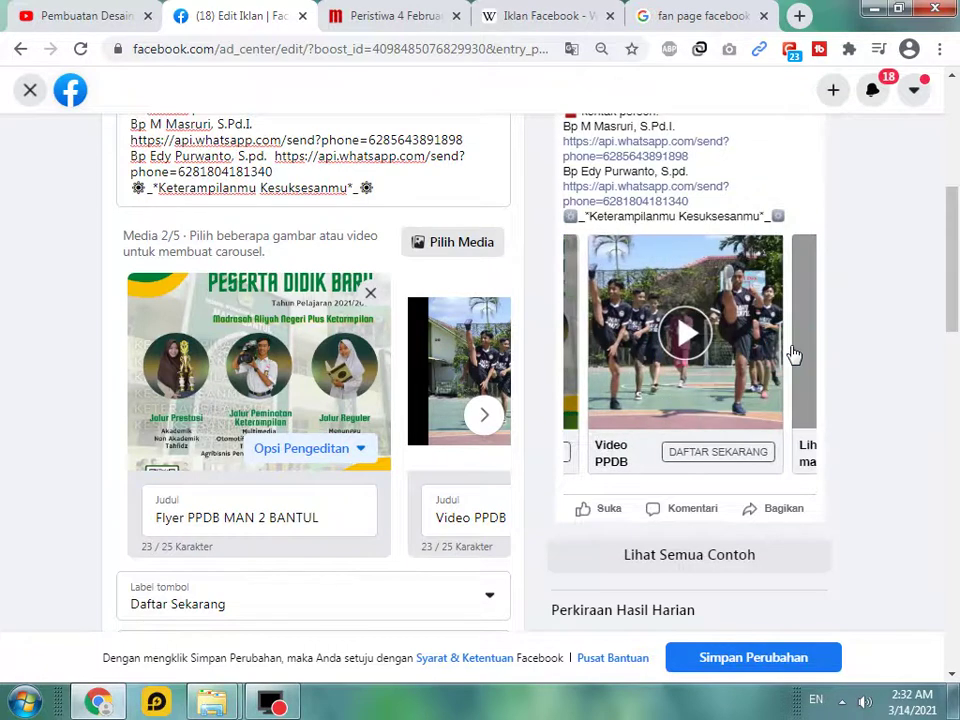
{"action": "left_click", "coordinate": [686, 337]}
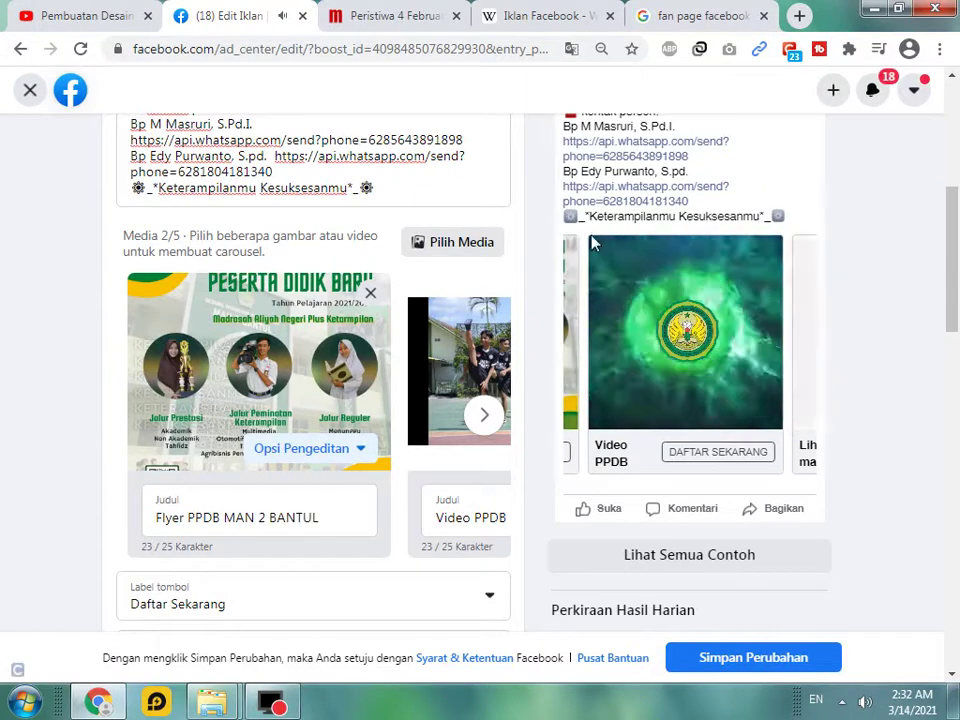
{"action": "left_click", "coordinate": [703, 321]}
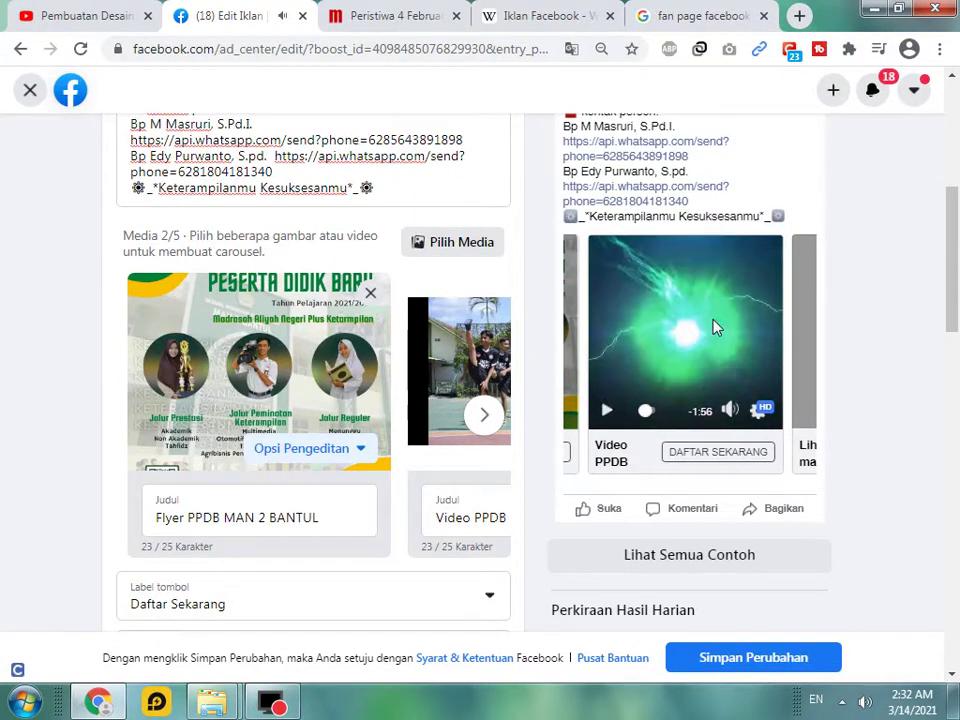
{"action": "left_click_drag", "start_coordinate": [958, 283], "coordinate": [955, 345]}
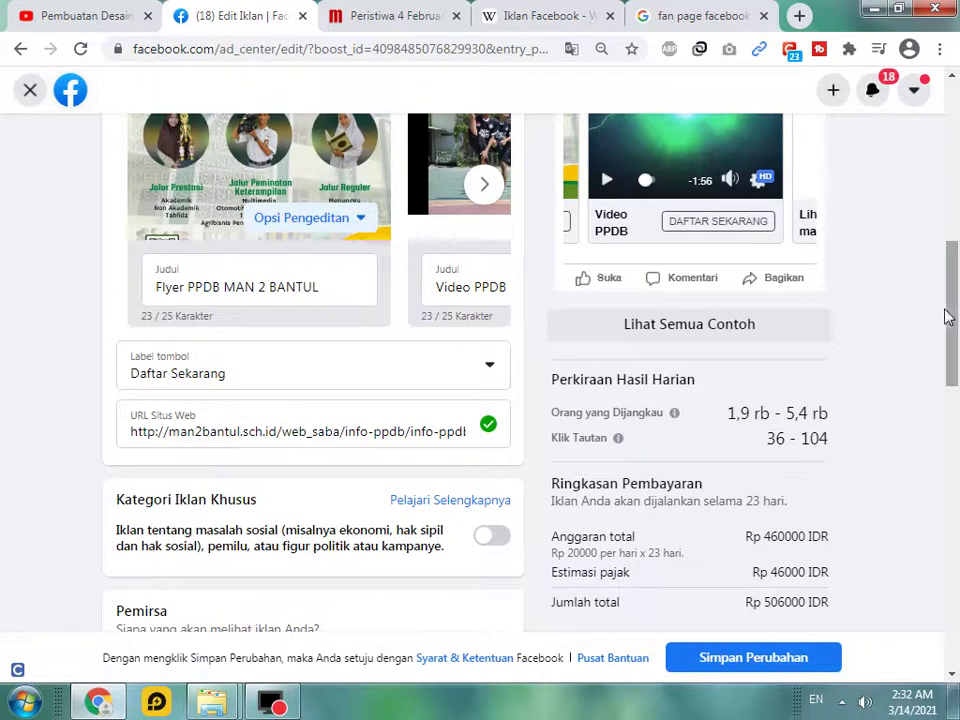
Step: Examine the ad's carousel titles, button label, website URL, special category and audience options, along with the daily estimate and payment summary
{"action": "left_click_drag", "start_coordinate": [955, 320], "coordinate": [957, 356]}
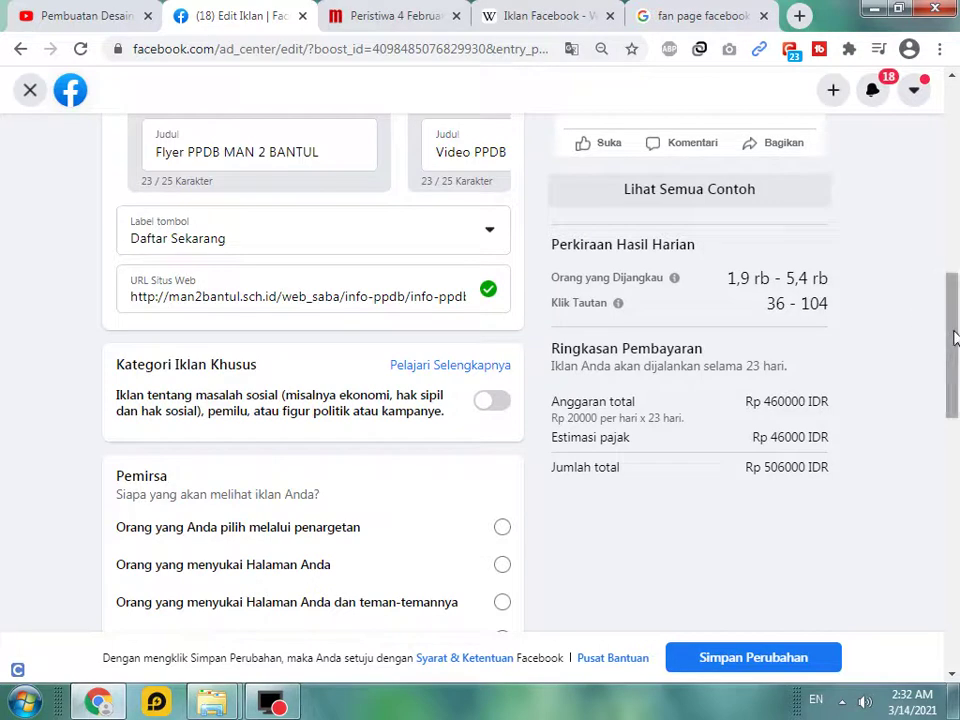
{"action": "scroll", "coordinate": [953, 340], "scroll_direction": "down", "scroll_amount": 1}
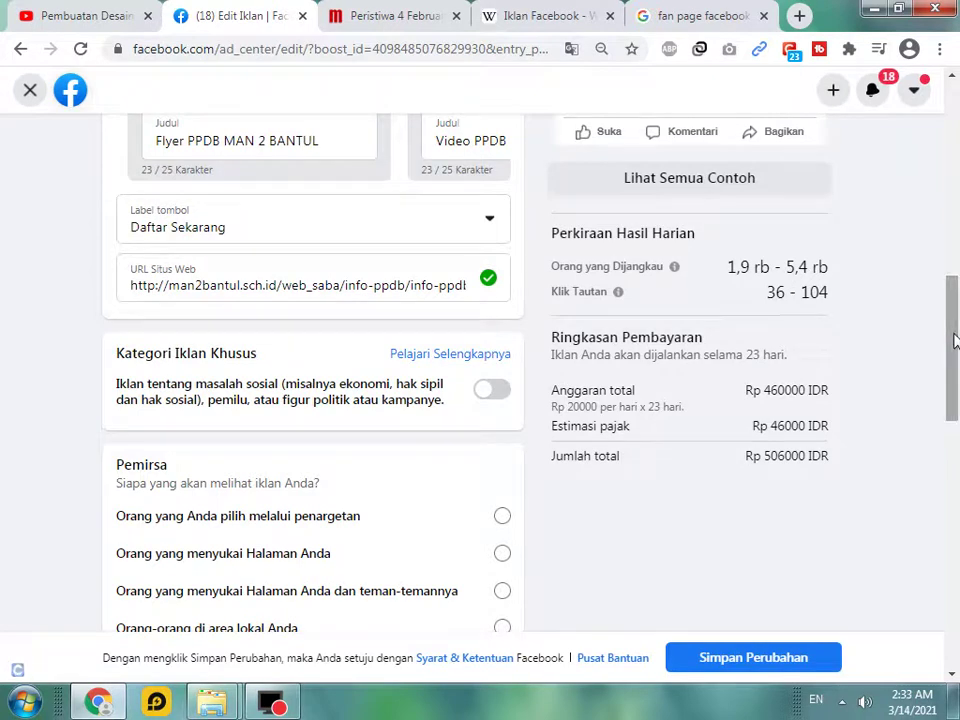
{"action": "left_click_drag", "start_coordinate": [955, 341], "coordinate": [957, 182]}
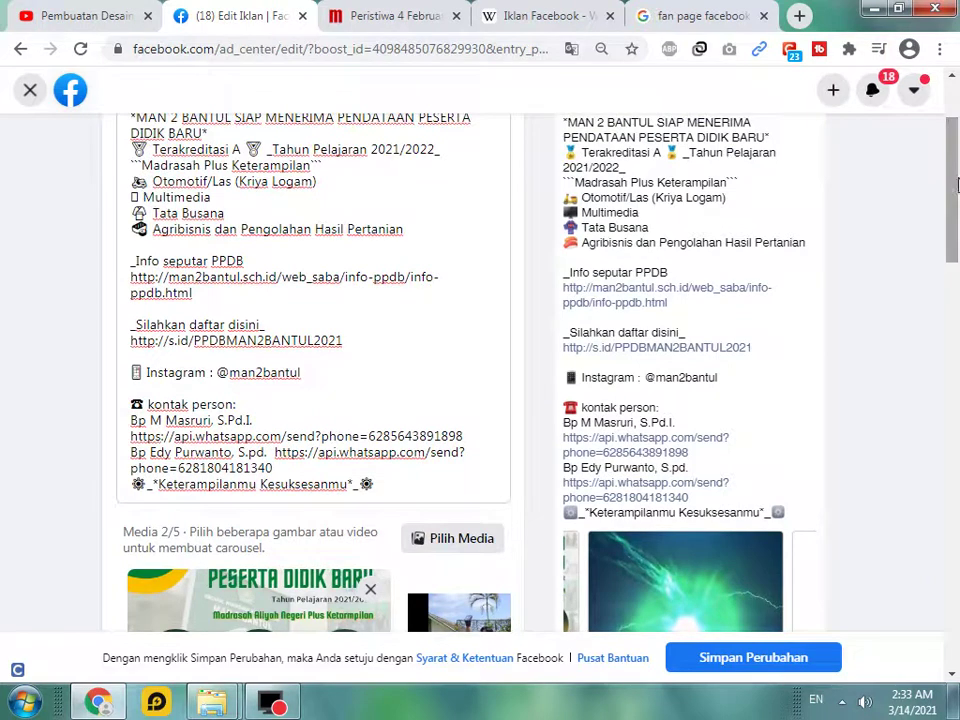
{"action": "scroll", "coordinate": [700, 300], "scroll_direction": "up", "scroll_amount": 1}
{"action": "scroll", "coordinate": [670, 266], "scroll_direction": "down", "scroll_amount": 5}
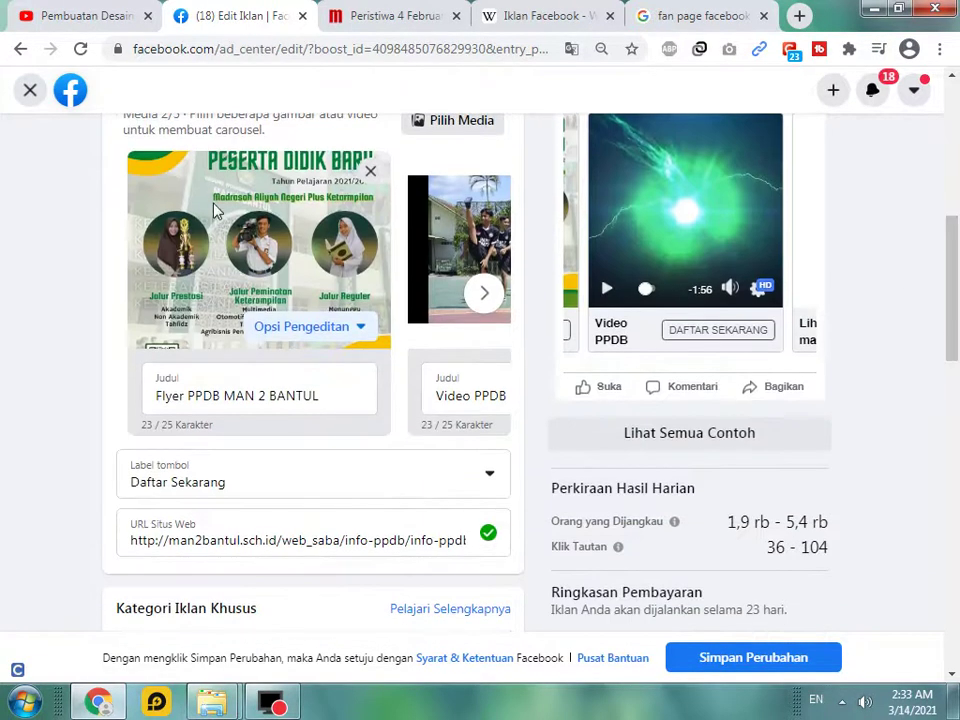
{"action": "left_click_drag", "start_coordinate": [956, 306], "coordinate": [956, 340]}
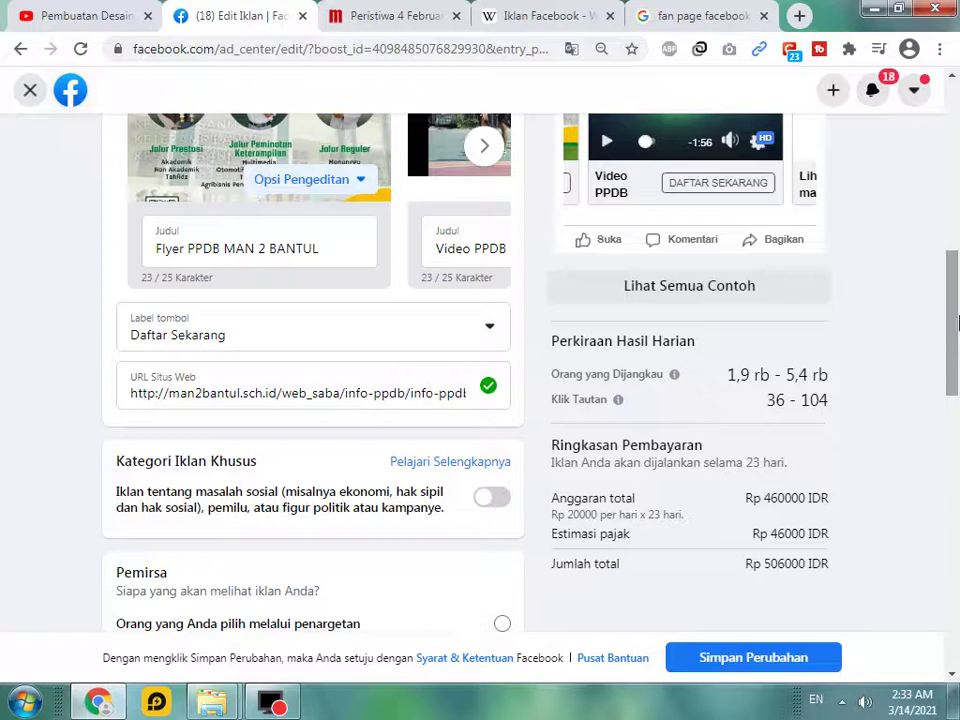
{"action": "scroll", "coordinate": [14, 502], "scroll_direction": "up", "scroll_amount": 10}
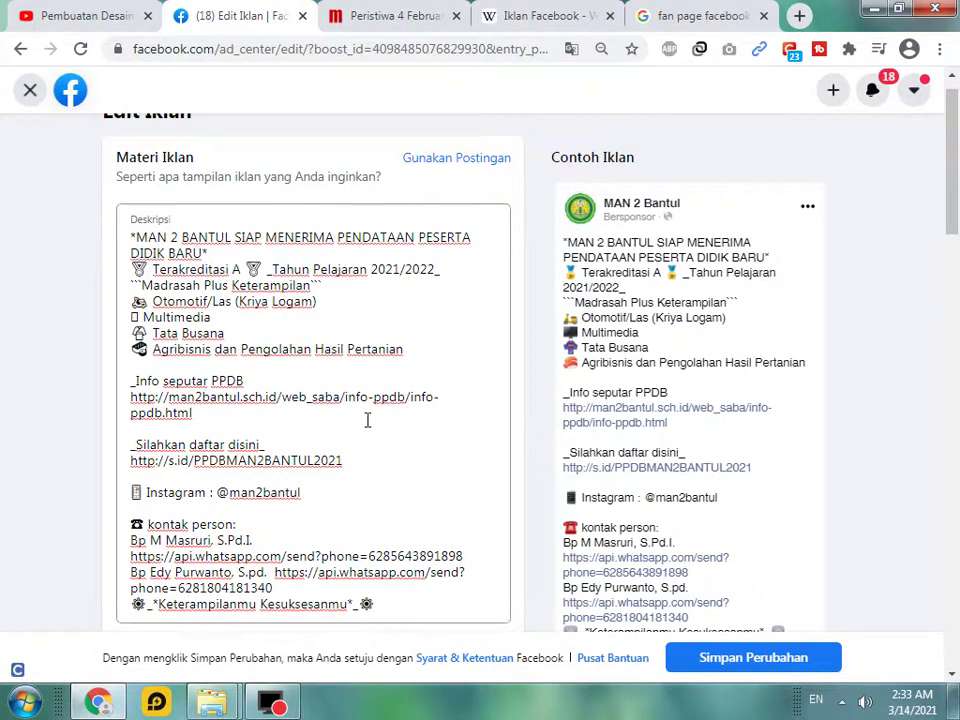
Step: Copy the info-ppdb.html link from the ad's Deskripsi text and open it in place of the fan page facebook search results
{"action": "left_click", "coordinate": [191, 417]}
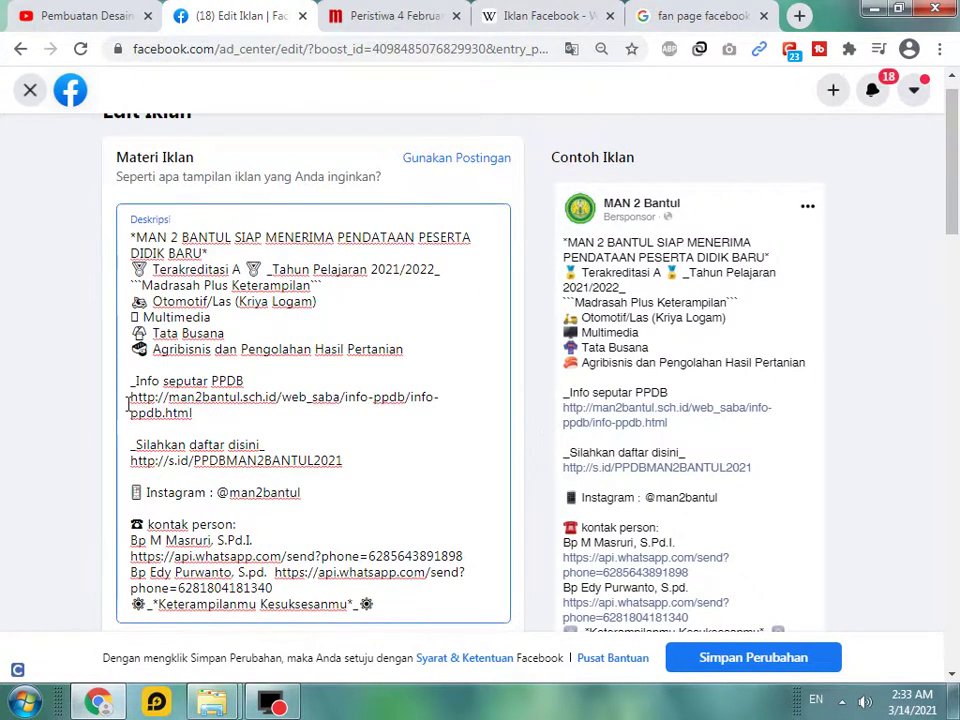
{"action": "left_click_drag", "start_coordinate": [126, 394], "coordinate": [195, 418]}
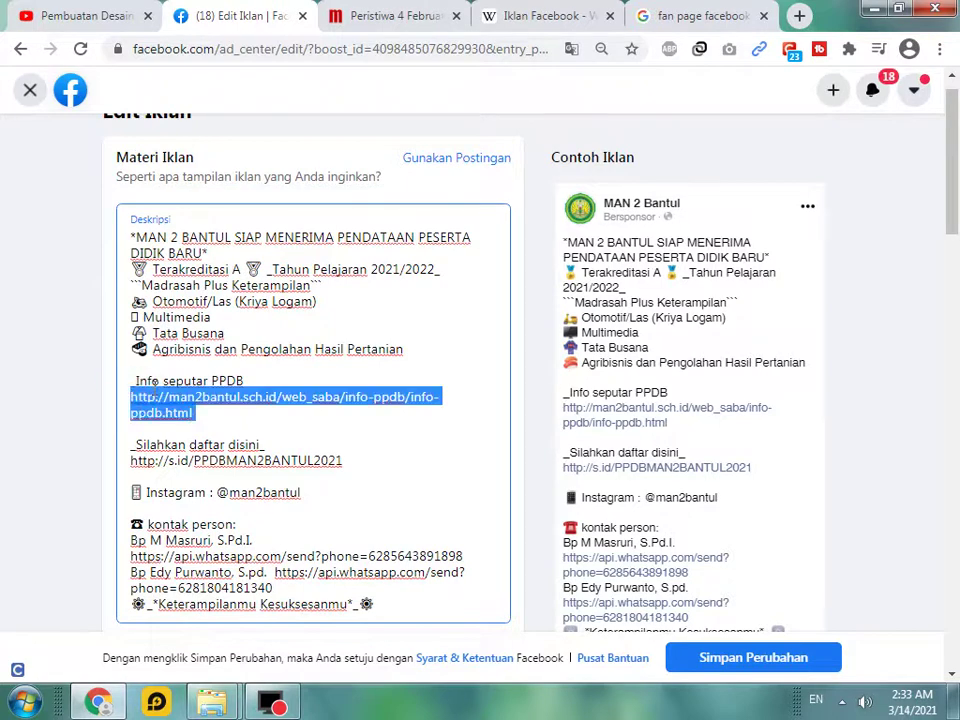
{"action": "right_click", "coordinate": [180, 392]}
{"action": "left_click", "coordinate": [171, 425]}
{"action": "left_click", "coordinate": [672, 16]}
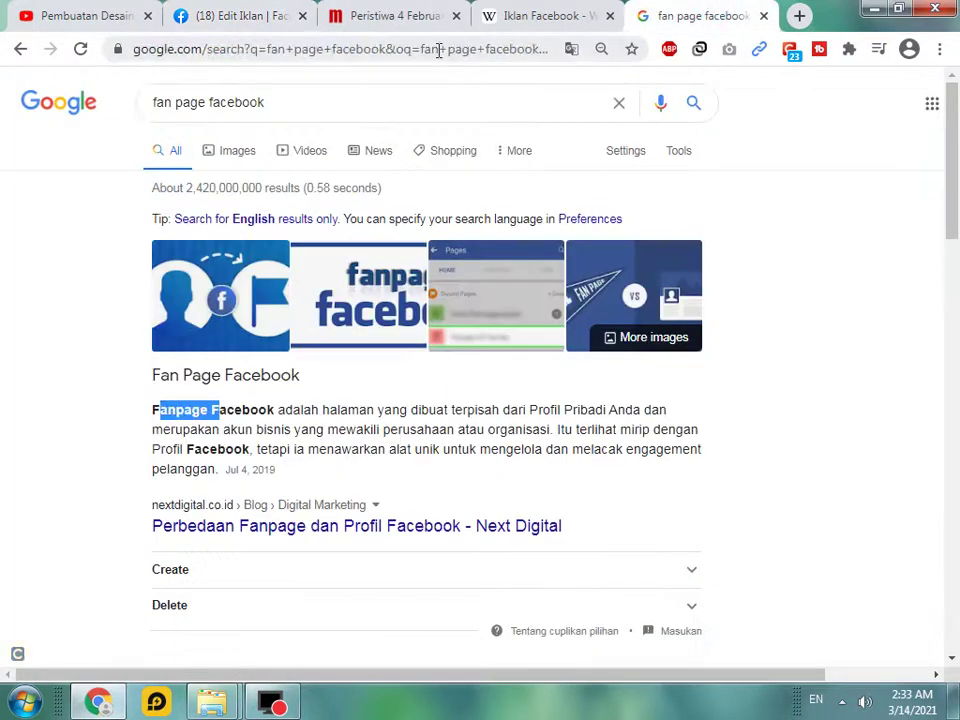
{"action": "left_click", "coordinate": [438, 50]}
{"action": "right_click", "coordinate": [438, 52]}
{"action": "left_click", "coordinate": [482, 143]}
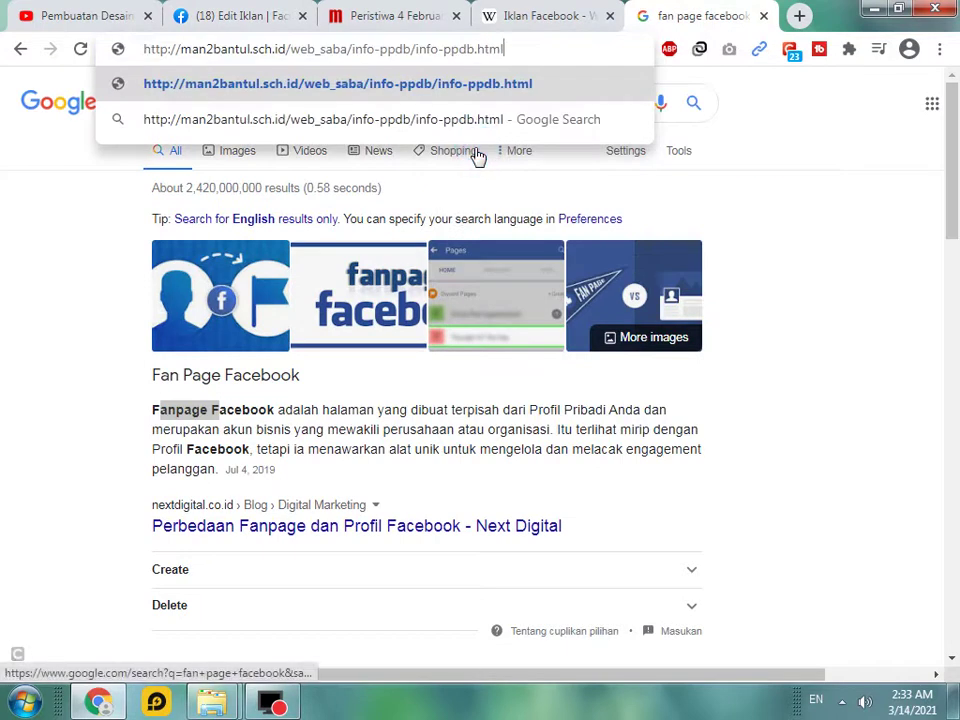
{"action": "key", "text": "Return"}
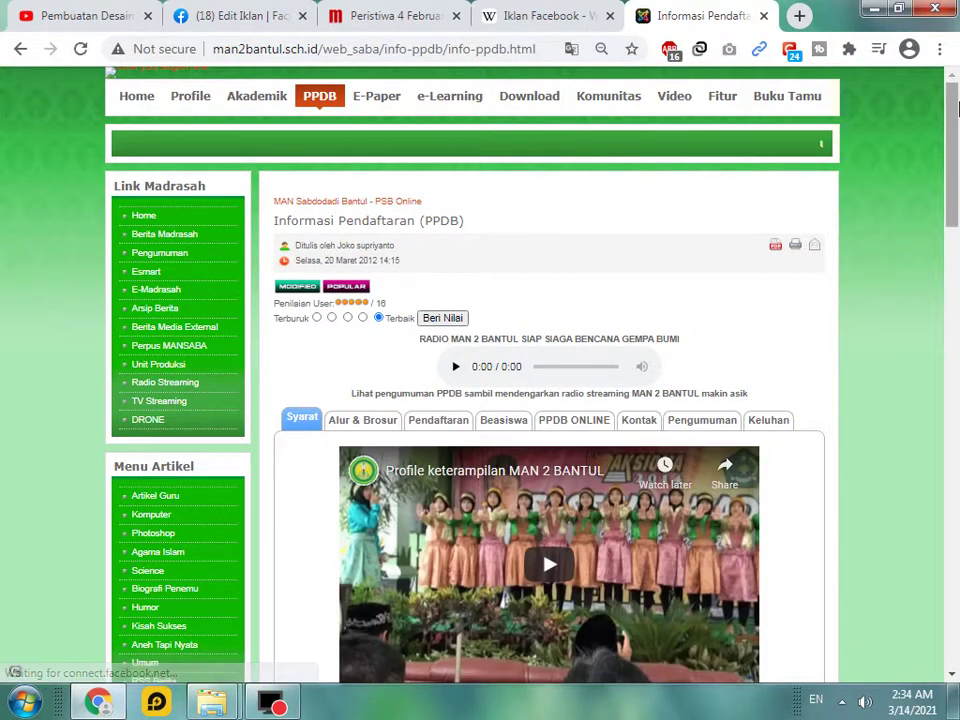
Step: Look through the PPDB page's videos and its Alur & Brosur, Pendaftaran, Beasiswa, PPDB ONLINE and Pengumuman sections
{"action": "scroll", "coordinate": [957, 150], "scroll_direction": "down", "scroll_amount": 5}
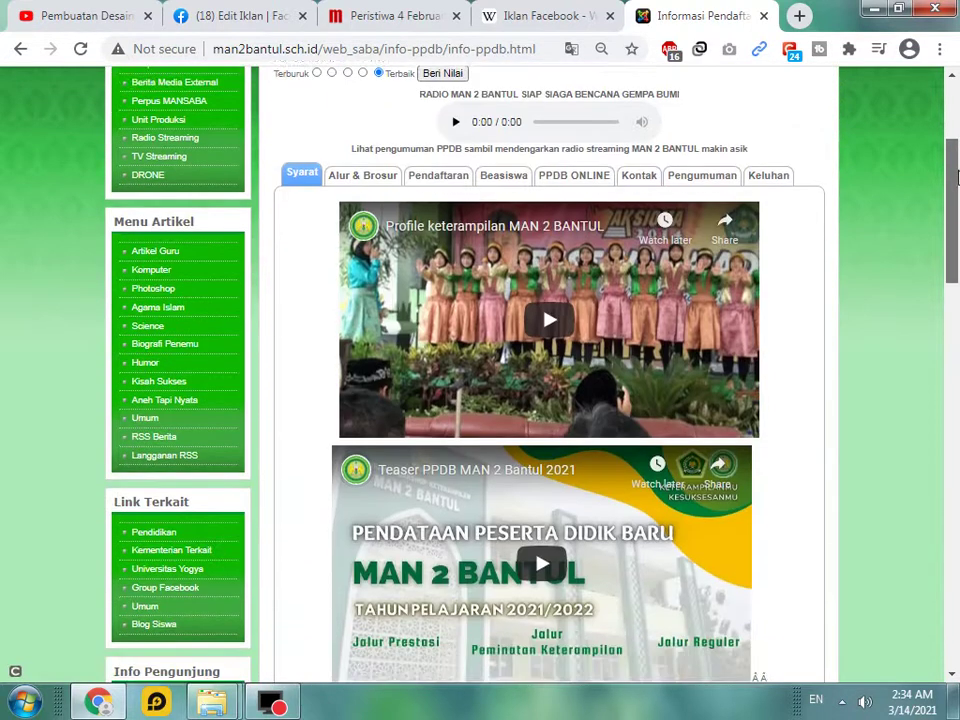
{"action": "left_click_drag", "start_coordinate": [957, 177], "coordinate": [957, 185]}
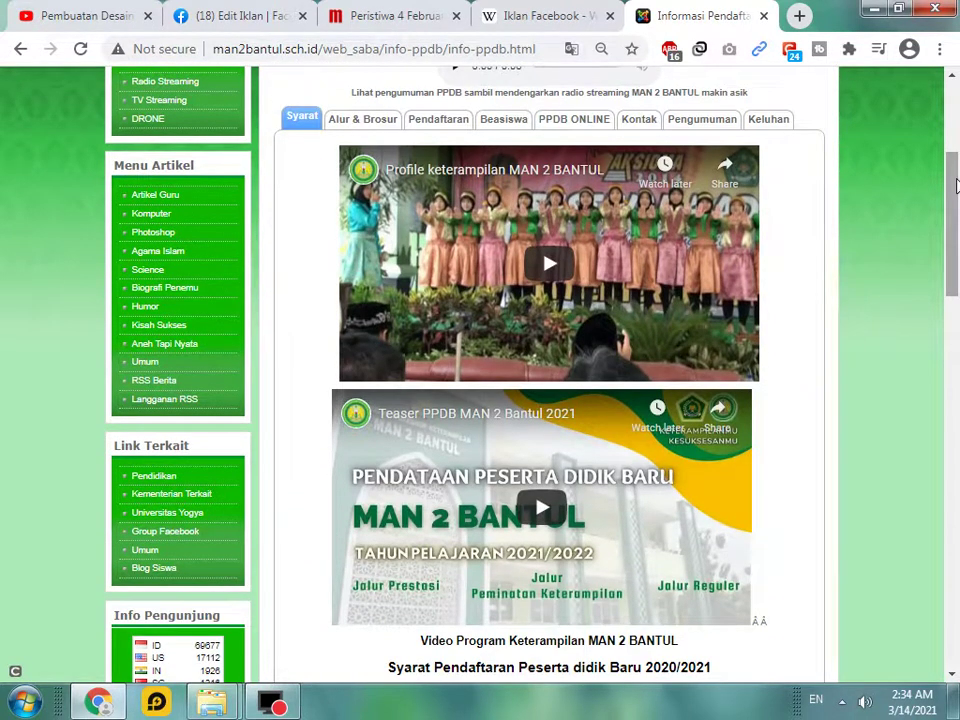
{"action": "left_click", "coordinate": [385, 127]}
{"action": "left_click", "coordinate": [438, 121]}
{"action": "left_click", "coordinate": [499, 124]}
{"action": "left_click", "coordinate": [574, 121]}
{"action": "left_click", "coordinate": [692, 122]}
Step: Compare the PPDB landing page with the registration info link in the ad's Deskripsi text, ending on the ad editor
{"action": "left_click", "coordinate": [540, 16]}
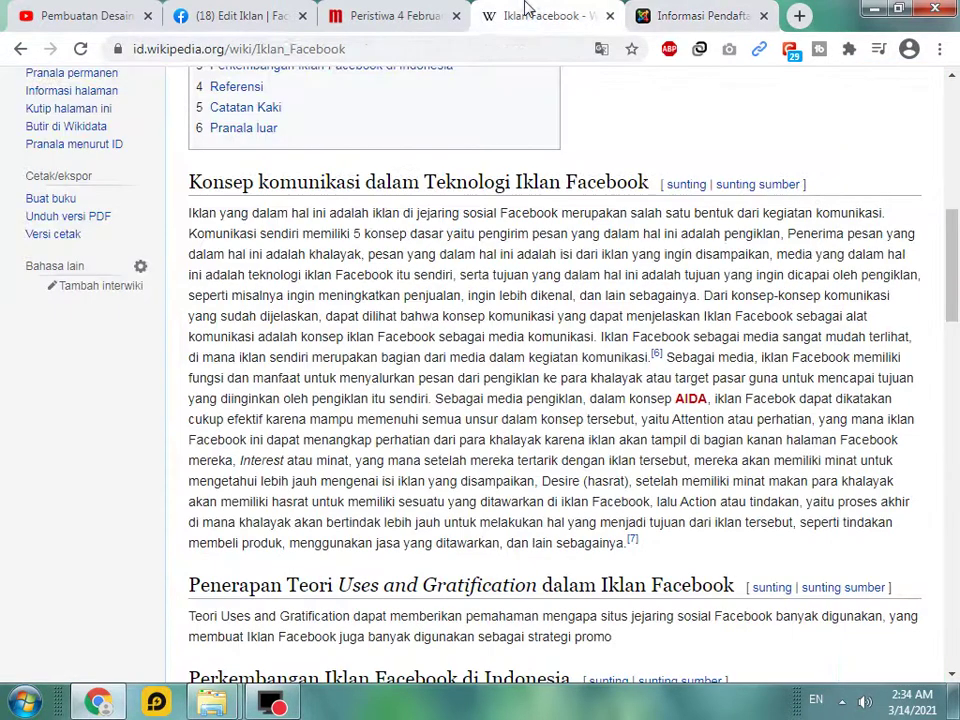
{"action": "left_click", "coordinate": [203, 18]}
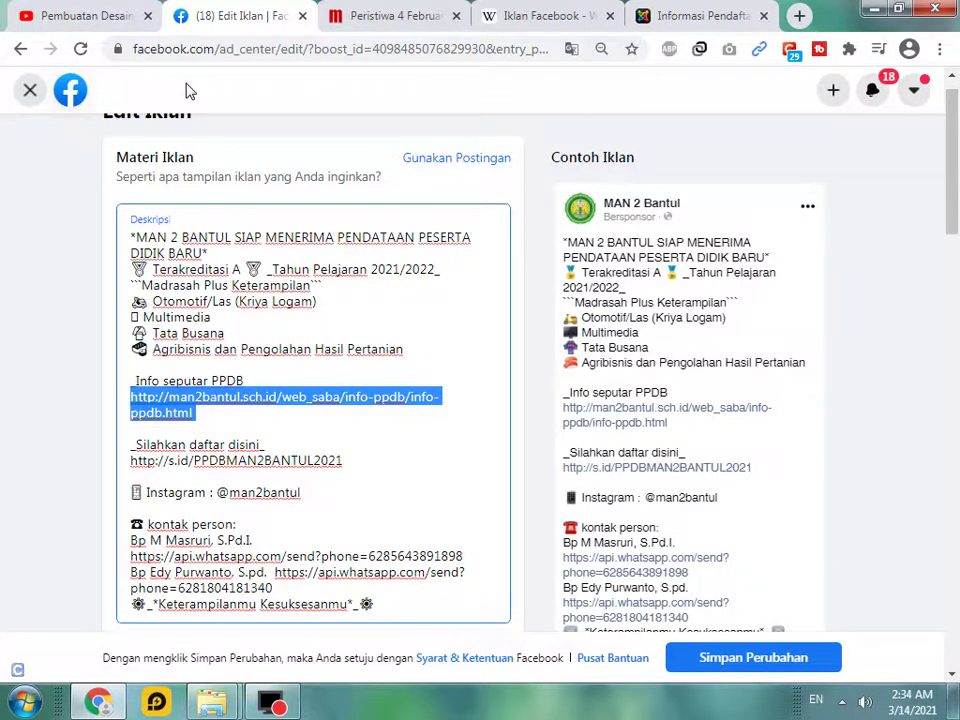
{"action": "left_click", "coordinate": [671, 12]}
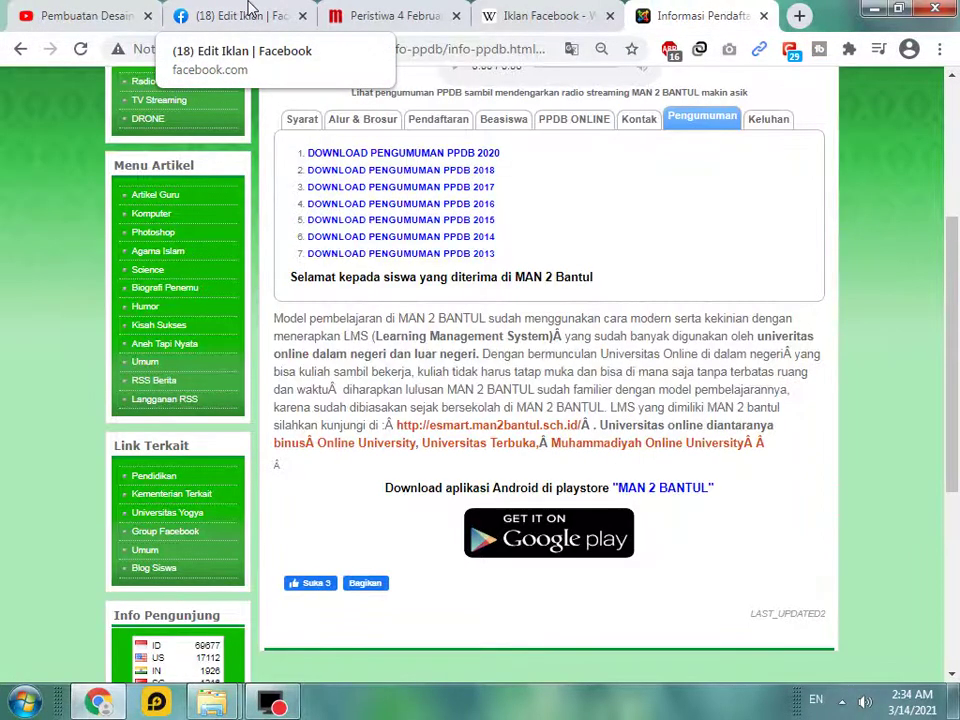
{"action": "left_click", "coordinate": [250, 14]}
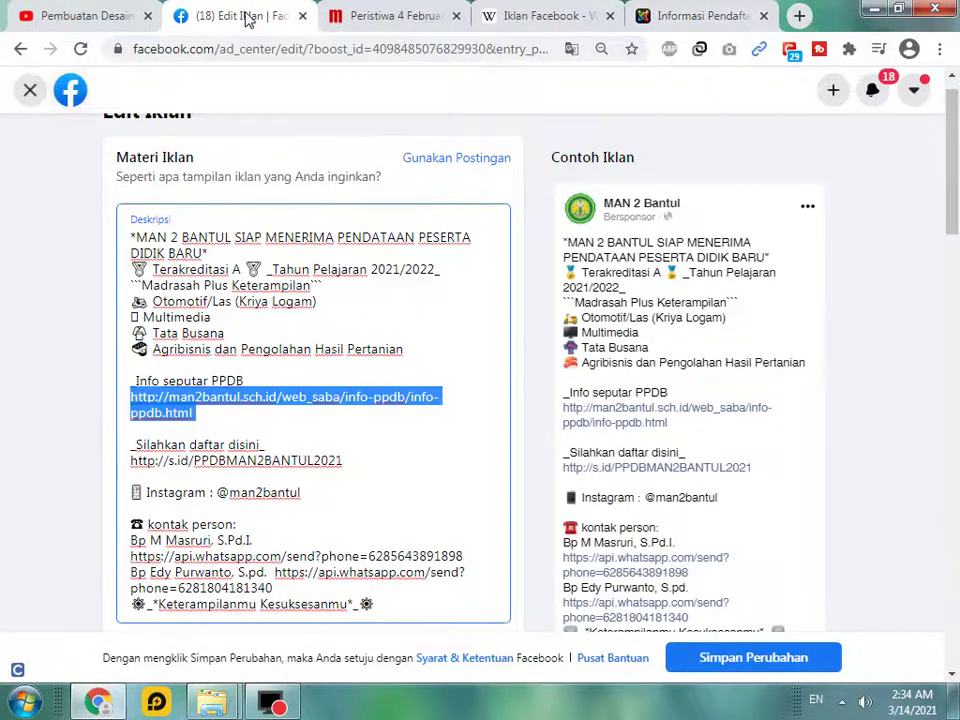
{"action": "scroll", "coordinate": [957, 172], "scroll_direction": "up", "scroll_amount": 1}
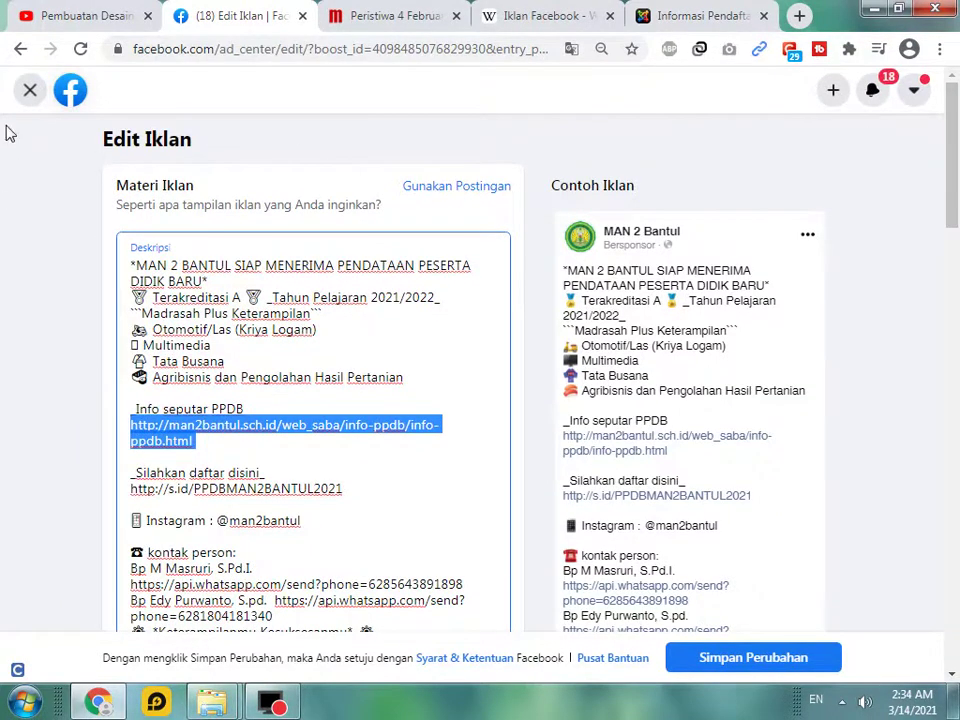
Step: Leave the ad editor without saving and reopen the Pengunjung Situs Web ad's results to view its performance and details
{"action": "left_click", "coordinate": [28, 91]}
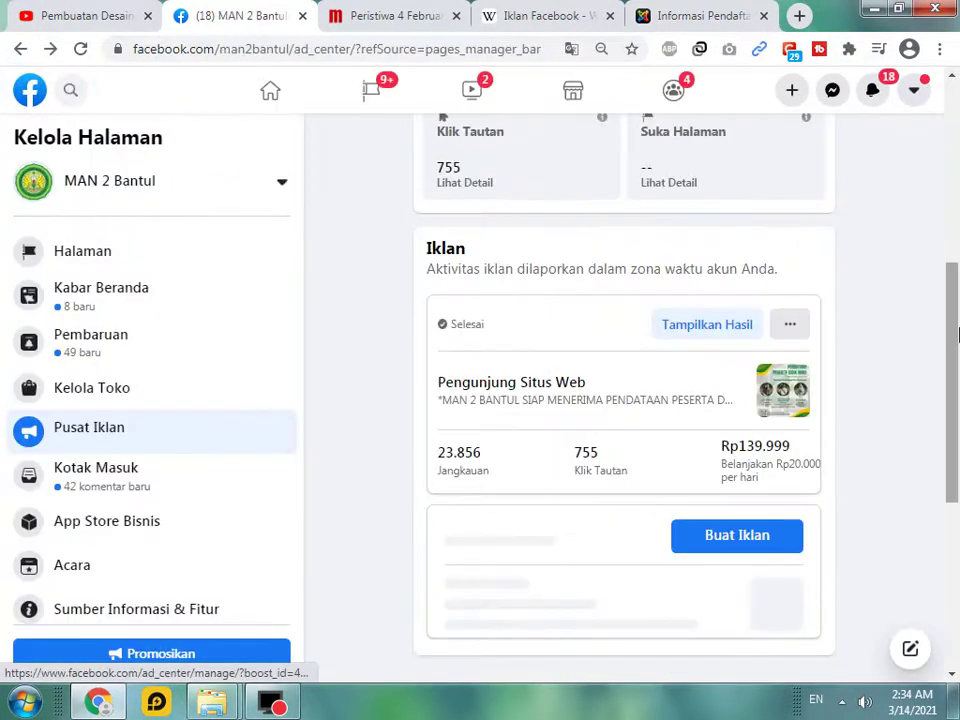
{"action": "mouse_move", "coordinate": [957, 337]}
{"action": "left_mouse_down"}
{"action": "mouse_move", "coordinate": [955, 232]}
{"action": "mouse_move", "coordinate": [953, 317]}
{"action": "left_mouse_up"}
{"action": "left_click", "coordinate": [712, 369]}
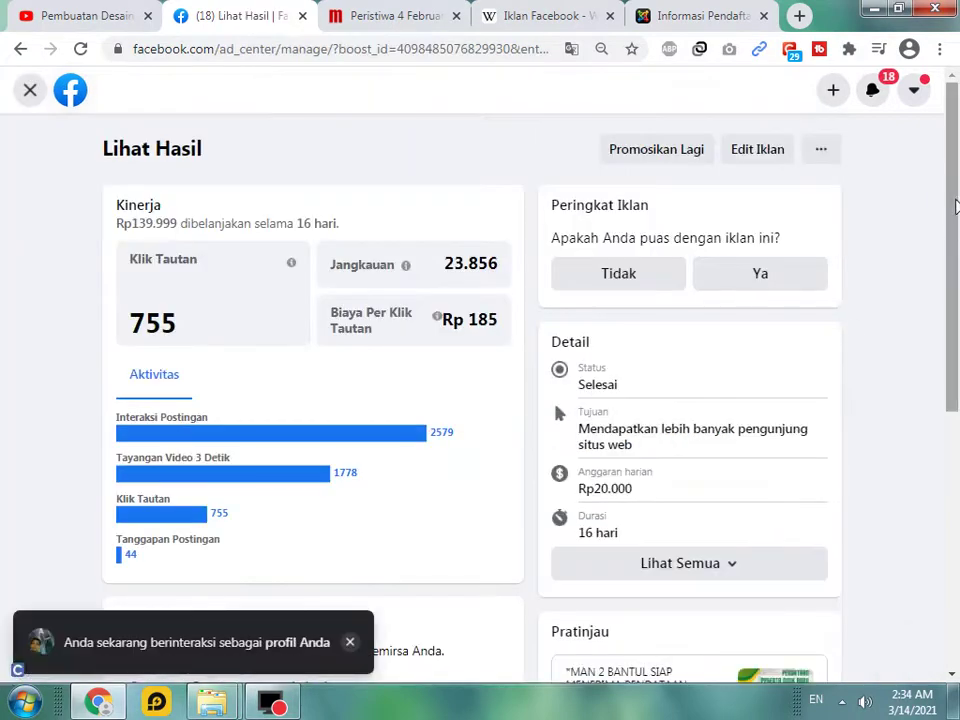
{"action": "left_click_drag", "start_coordinate": [955, 208], "coordinate": [955, 229]}
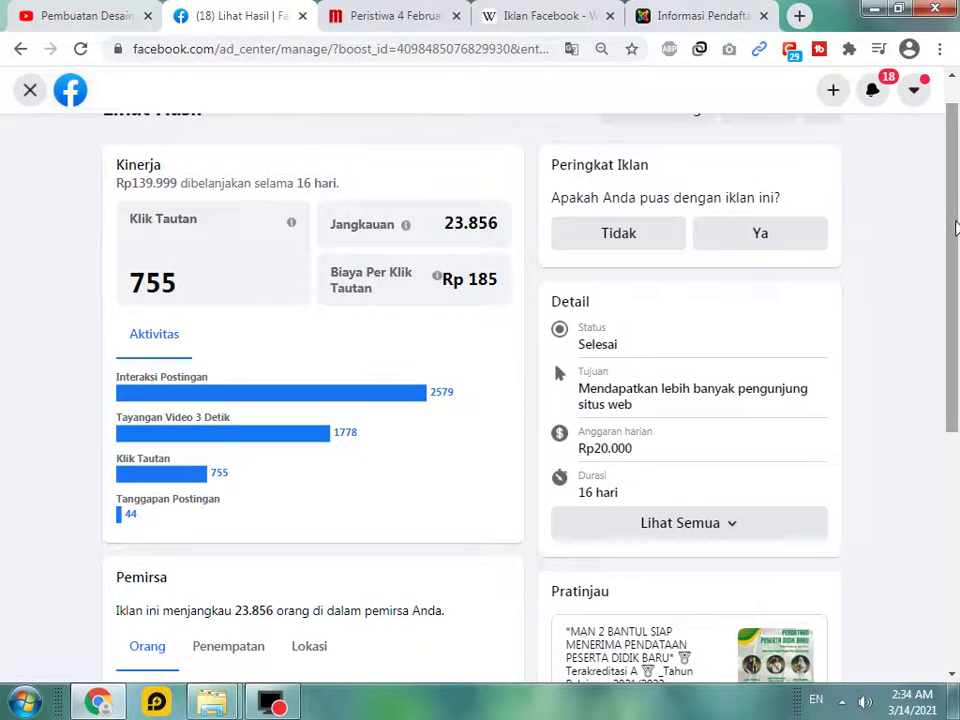
{"action": "left_click_drag", "start_coordinate": [955, 229], "coordinate": [955, 202]}
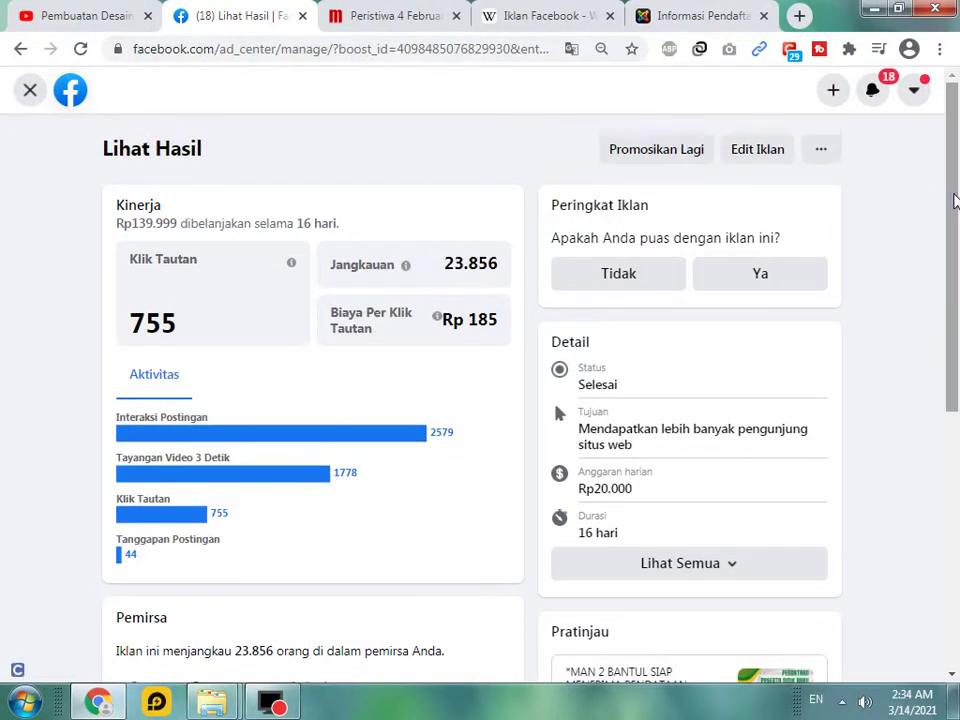
Step: Highlight the amount spent in the ad's Kinerja summary and read the explanation of the Klik Tautan metric
{"action": "left_click", "coordinate": [160, 195]}
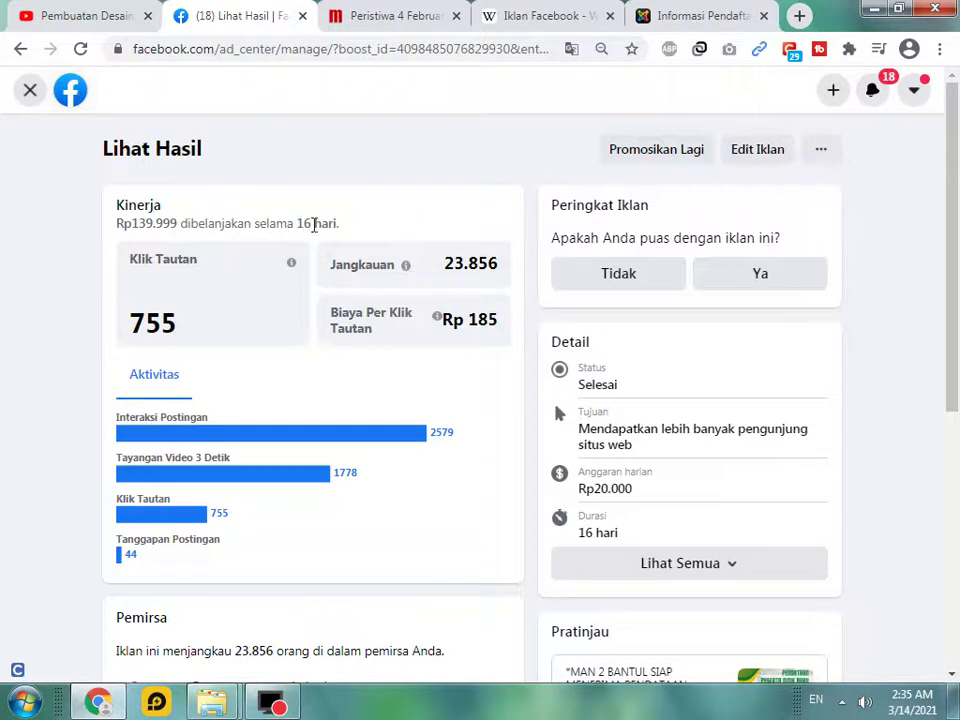
{"action": "left_click", "coordinate": [121, 224]}
{"action": "left_click_drag", "start_coordinate": [249, 222], "coordinate": [295, 216]}
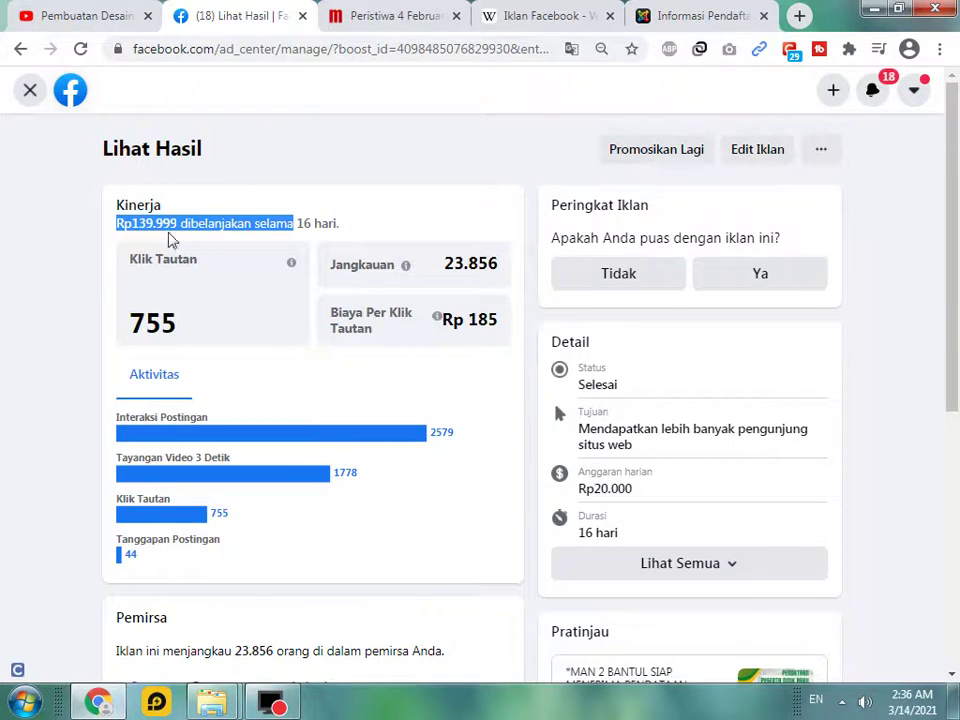
{"action": "left_click", "coordinate": [292, 263]}
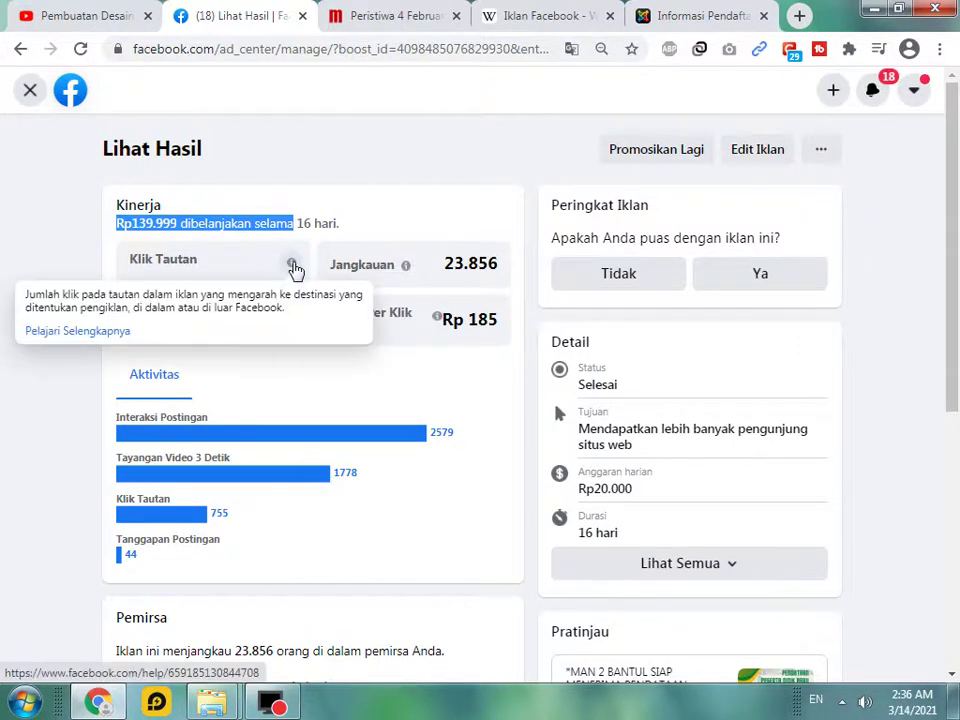
{"action": "left_click", "coordinate": [292, 265]}
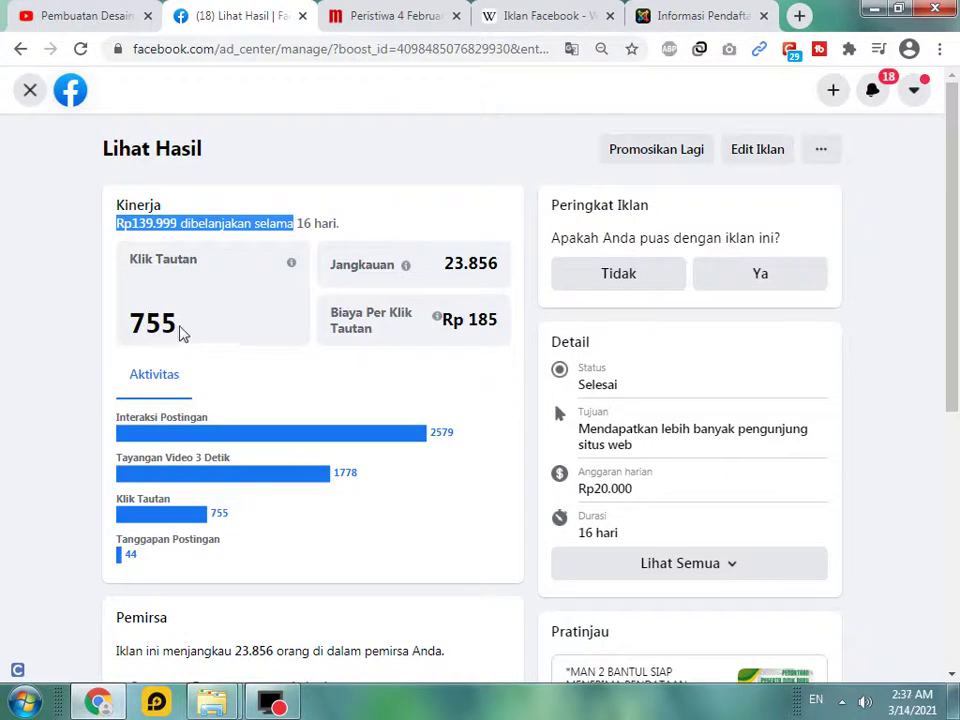
Step: Revisit the PPDB page as the destination of the ad's link clicks, and return to the ad results
{"action": "left_click", "coordinate": [679, 12]}
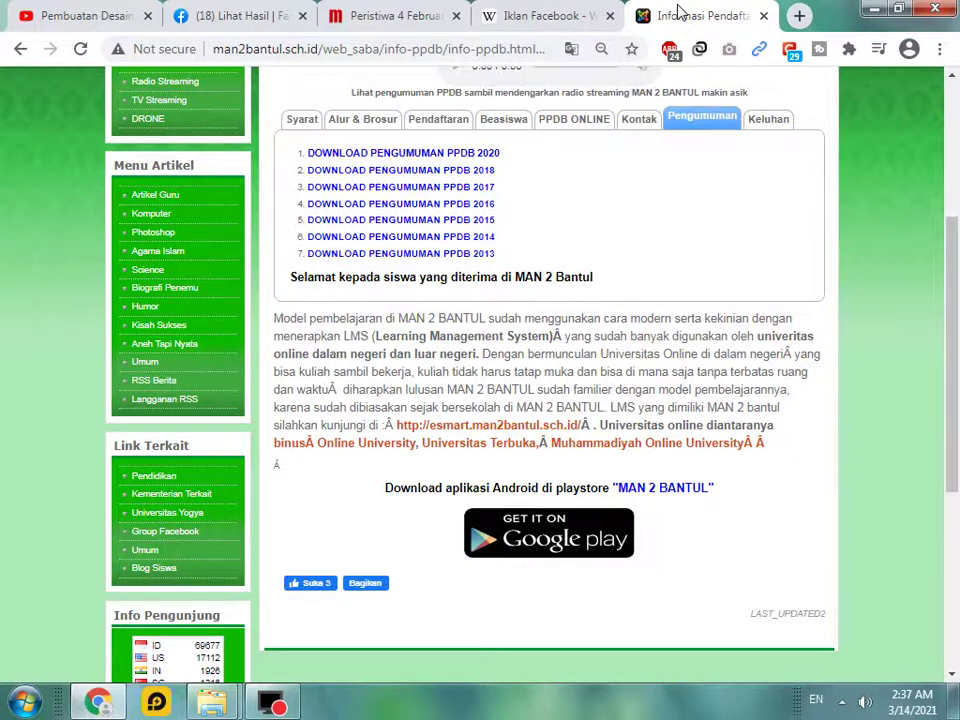
{"action": "scroll", "coordinate": [675, 48], "scroll_direction": "up", "scroll_amount": 2}
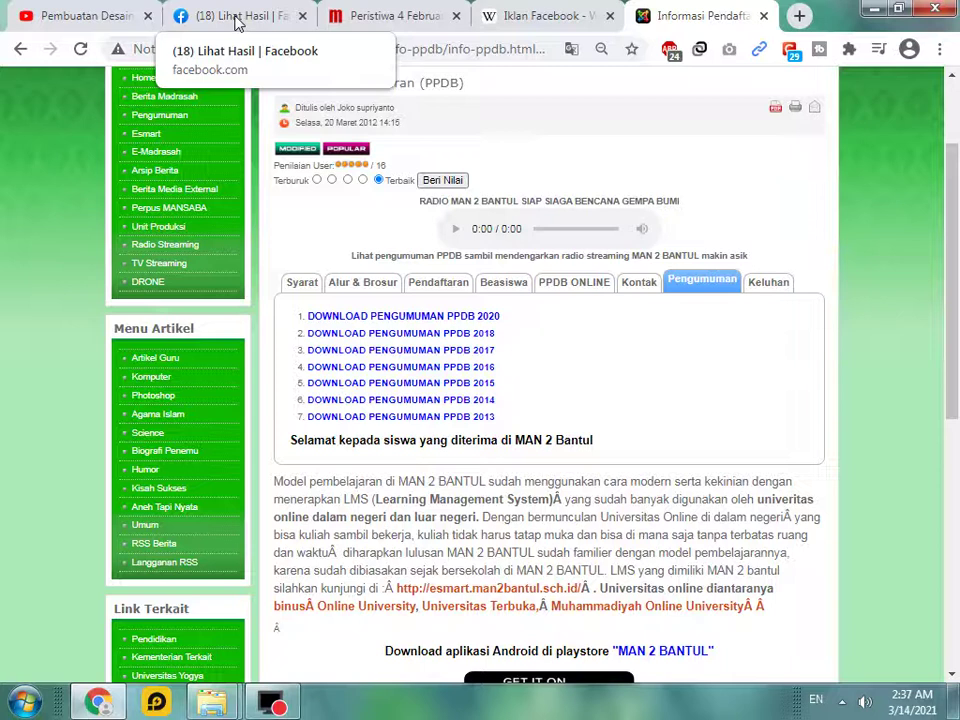
{"action": "left_click", "coordinate": [236, 16]}
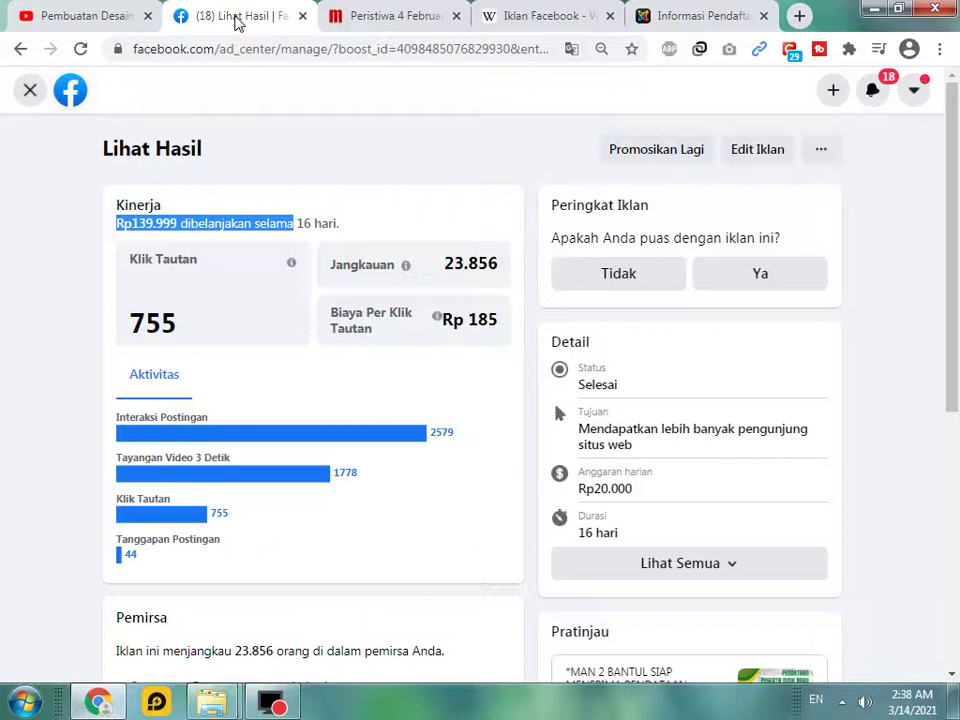
{"action": "key", "text": "ctrl+c"}
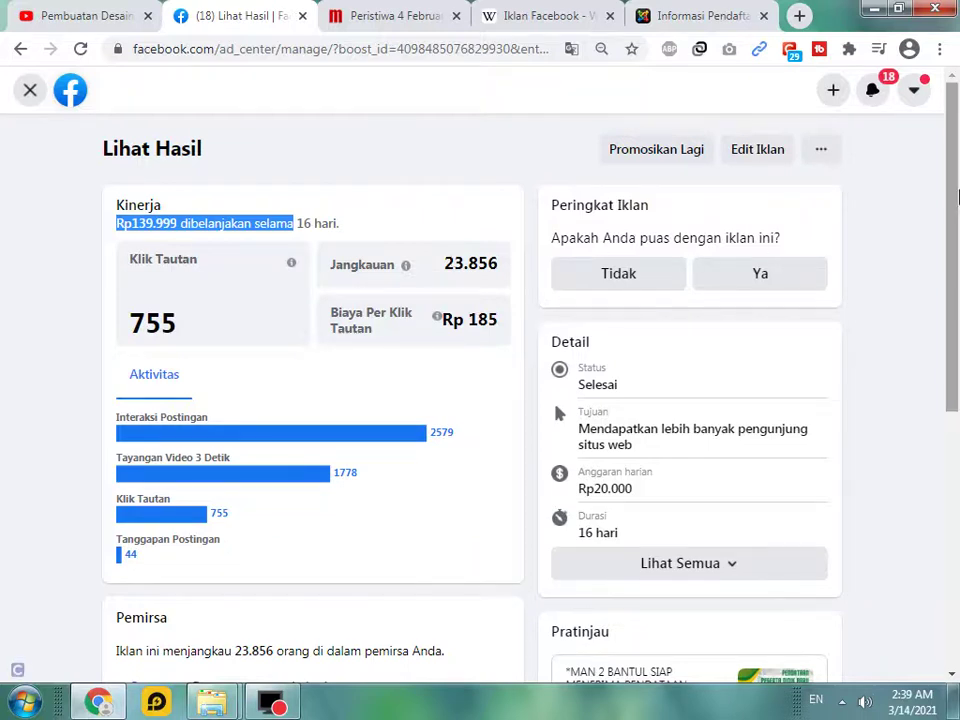
Step: Show the audience breakdown by Penempatan and review it alongside the ad's activity figures, reach and details
{"action": "scroll", "coordinate": [450, 270], "scroll_direction": "down", "scroll_amount": 3}
{"action": "left_click", "coordinate": [201, 503]}
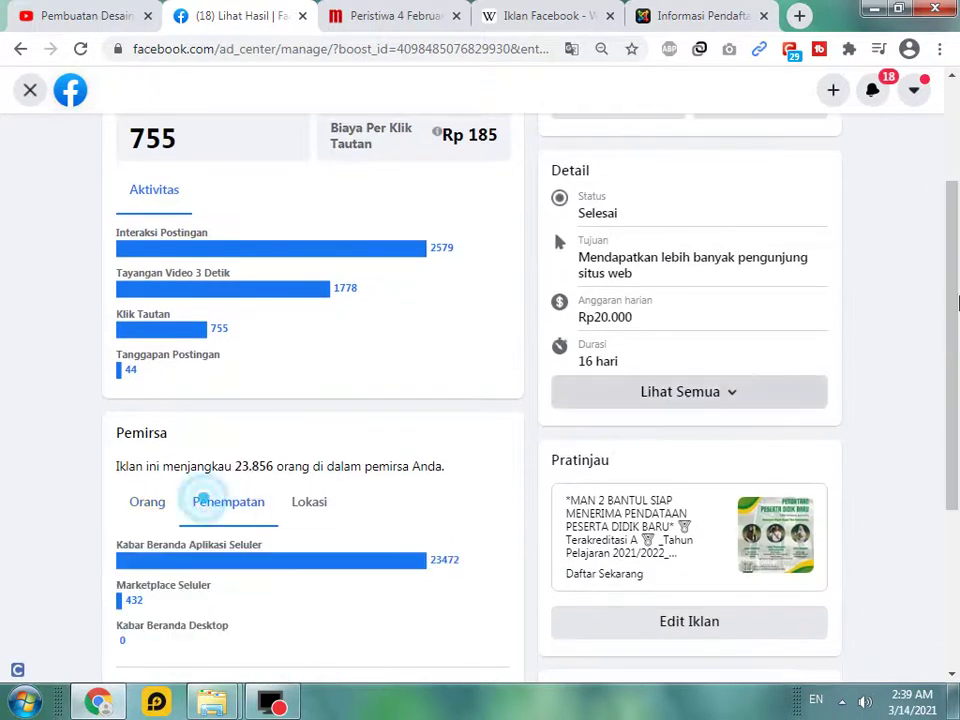
{"action": "left_click_drag", "start_coordinate": [952, 200], "coordinate": [955, 233]}
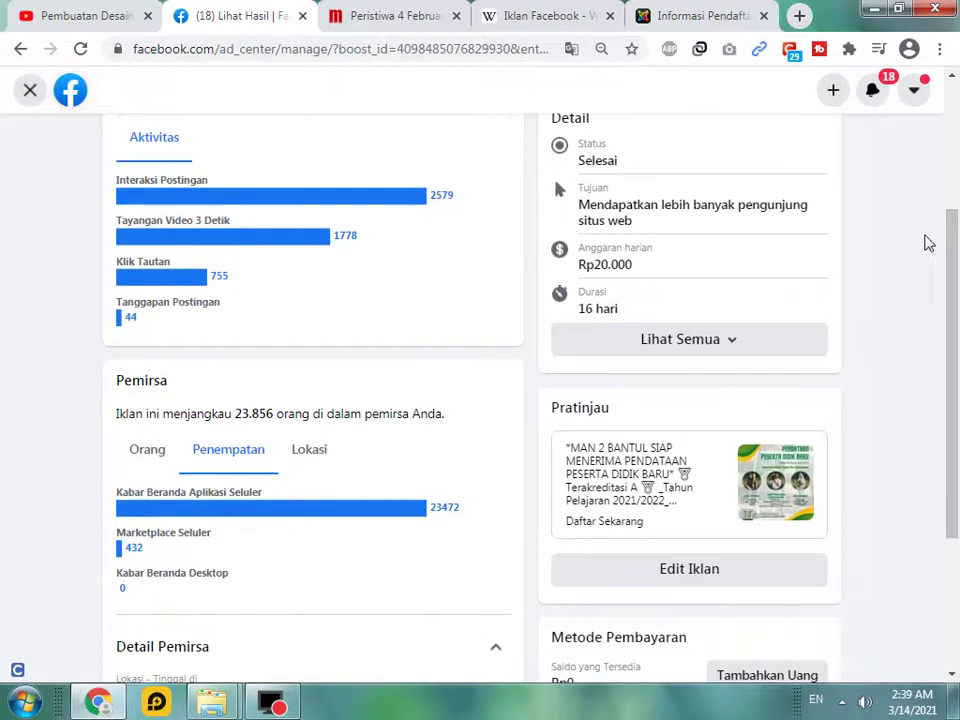
{"action": "scroll", "coordinate": [639, 214], "scroll_direction": "up", "scroll_amount": 1}
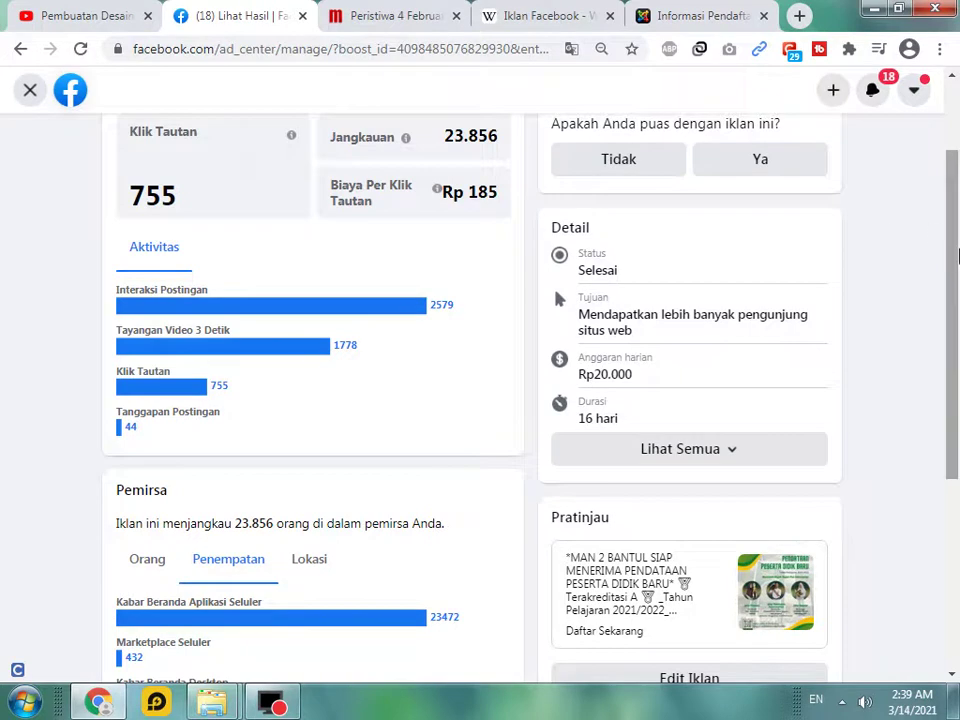
{"action": "left_click_drag", "start_coordinate": [953, 264], "coordinate": [926, 328]}
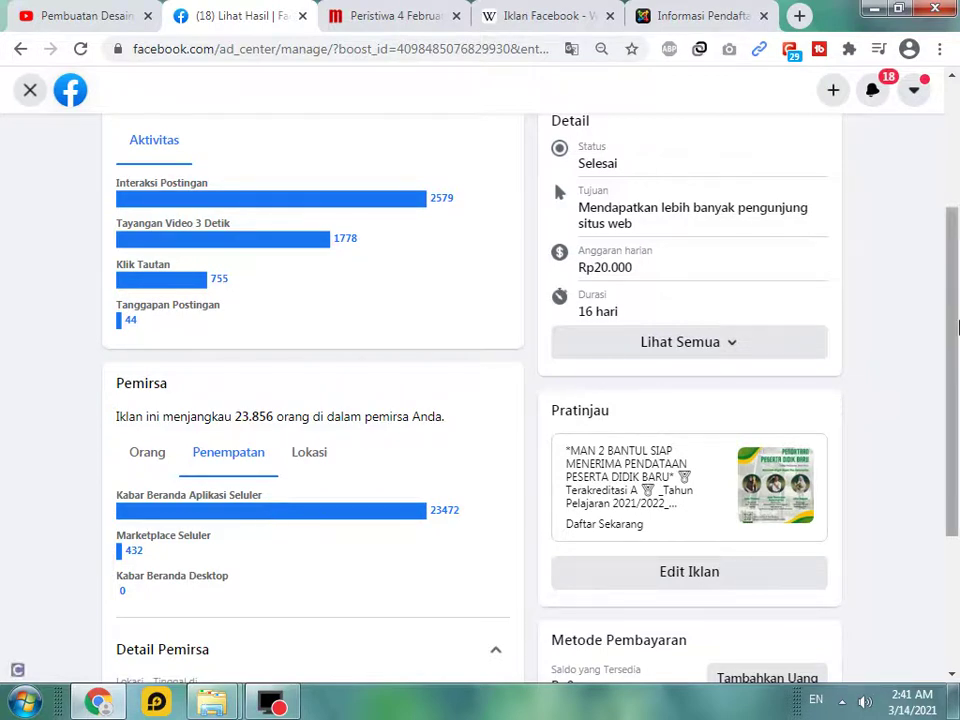
{"action": "left_click_drag", "start_coordinate": [955, 316], "coordinate": [951, 248]}
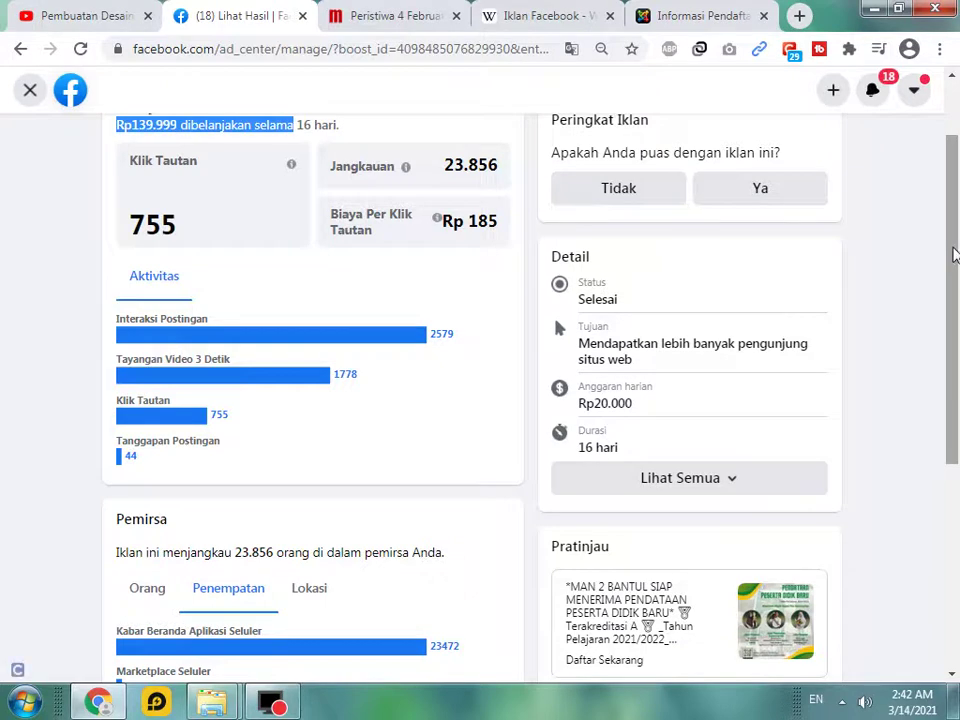
Step: Review the ad's performance and placement figures, and highlight the Kabar Beranda Desktop entry in the Penempatan breakdown
{"action": "mouse_move", "coordinate": [951, 242]}
{"action": "left_mouse_down"}
{"action": "mouse_move", "coordinate": [955, 192]}
{"action": "mouse_move", "coordinate": [955, 233]}
{"action": "left_mouse_up"}
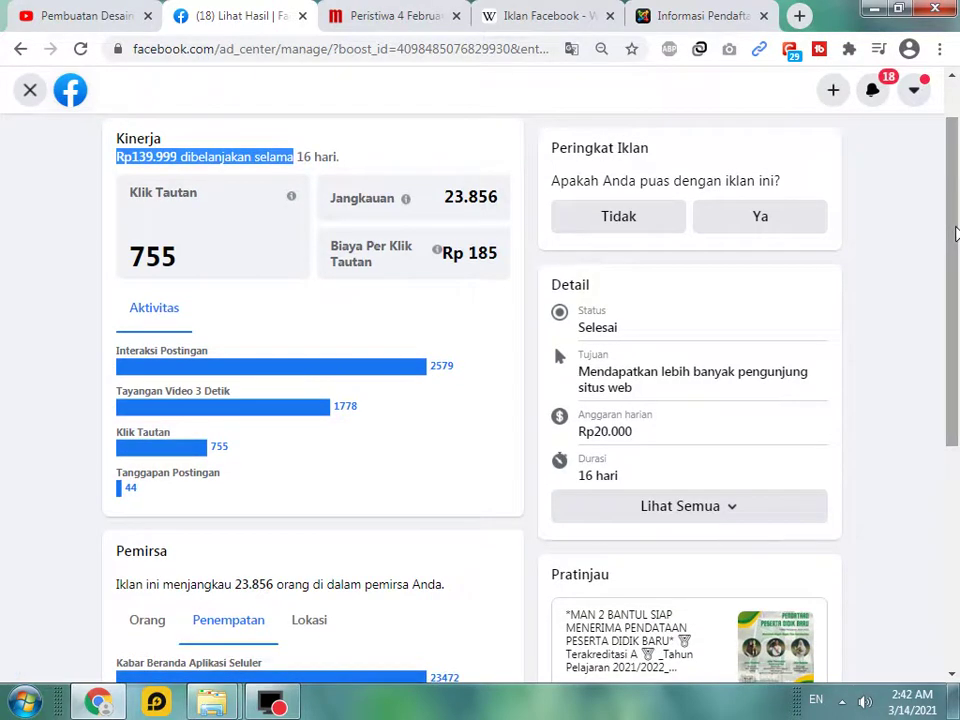
{"action": "left_click", "coordinate": [900, 230]}
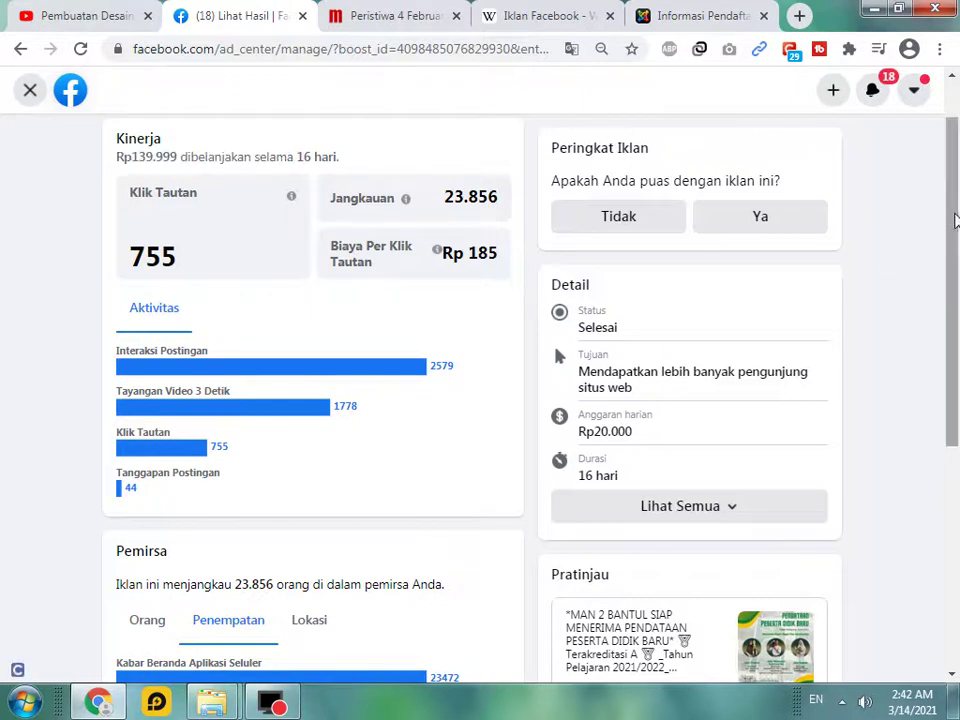
{"action": "left_click_drag", "start_coordinate": [955, 220], "coordinate": [955, 235]}
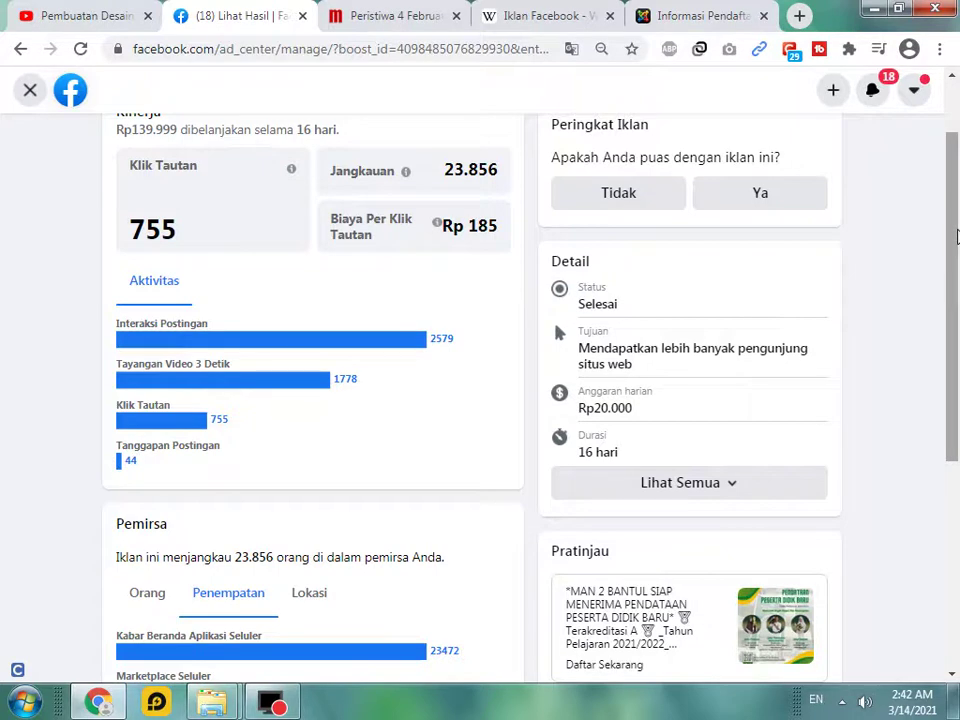
{"action": "left_click_drag", "start_coordinate": [955, 236], "coordinate": [953, 243]}
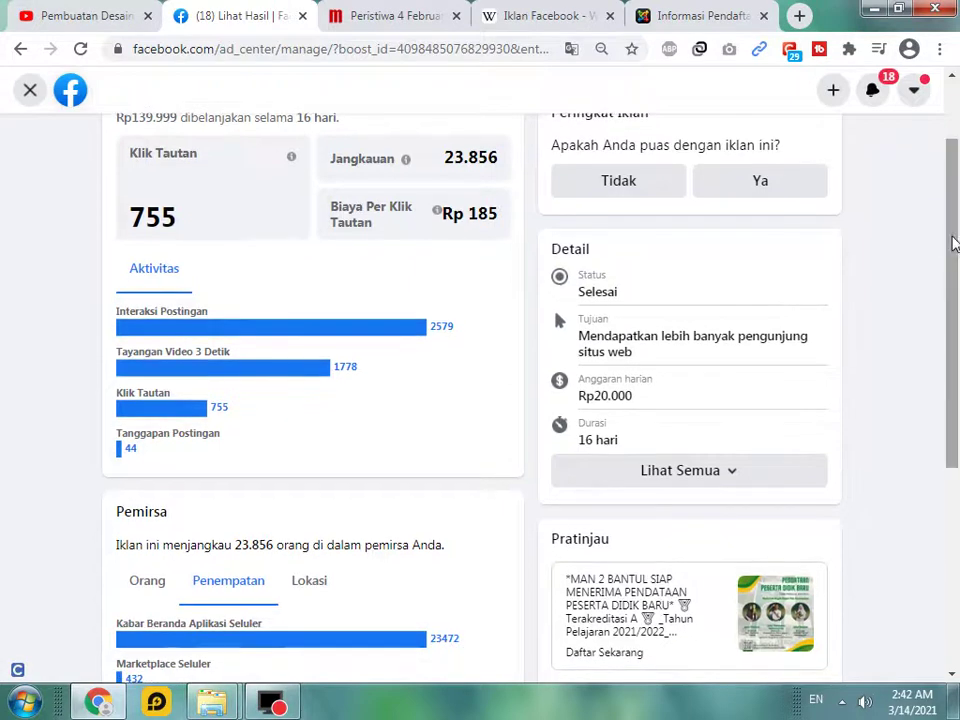
{"action": "left_click_drag", "start_coordinate": [953, 243], "coordinate": [956, 266]}
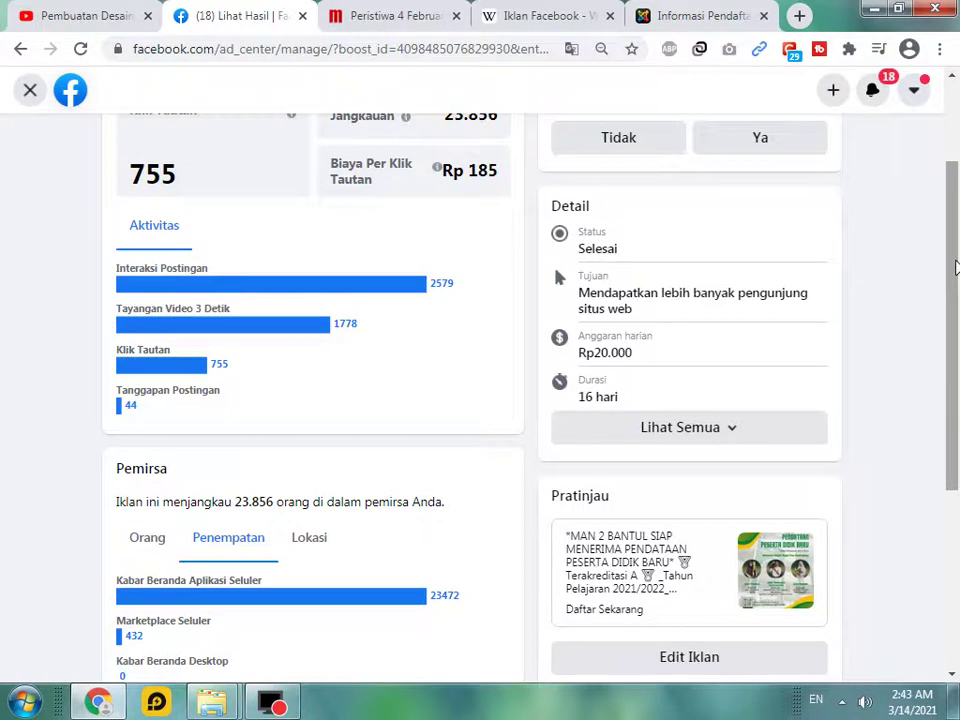
{"action": "scroll", "coordinate": [949, 257], "scroll_direction": "down", "scroll_amount": 1}
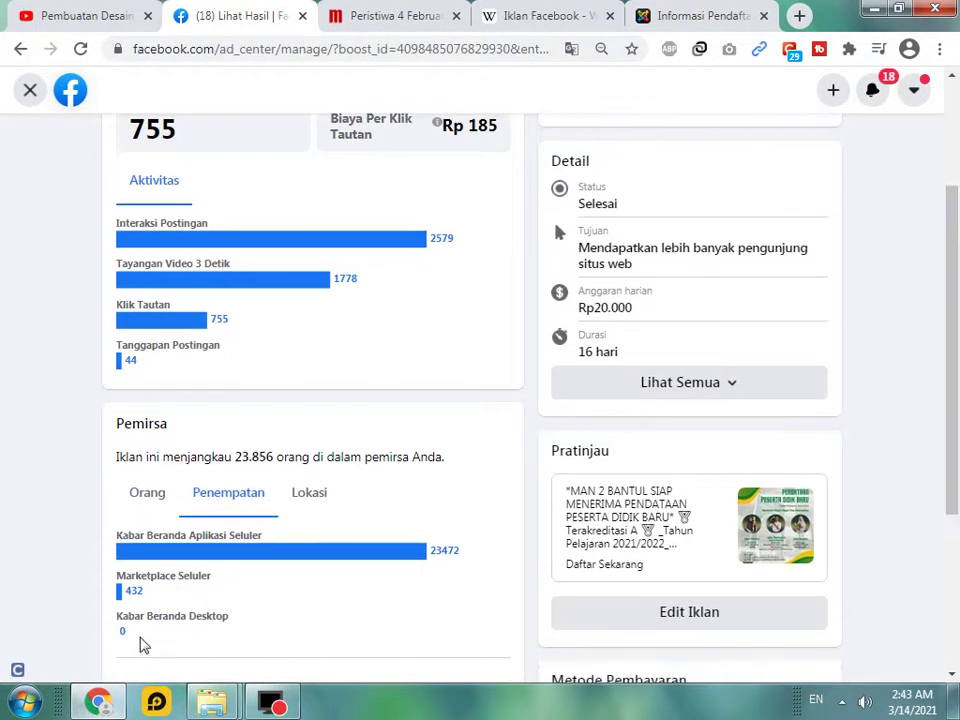
{"action": "left_click_drag", "start_coordinate": [121, 636], "coordinate": [118, 628]}
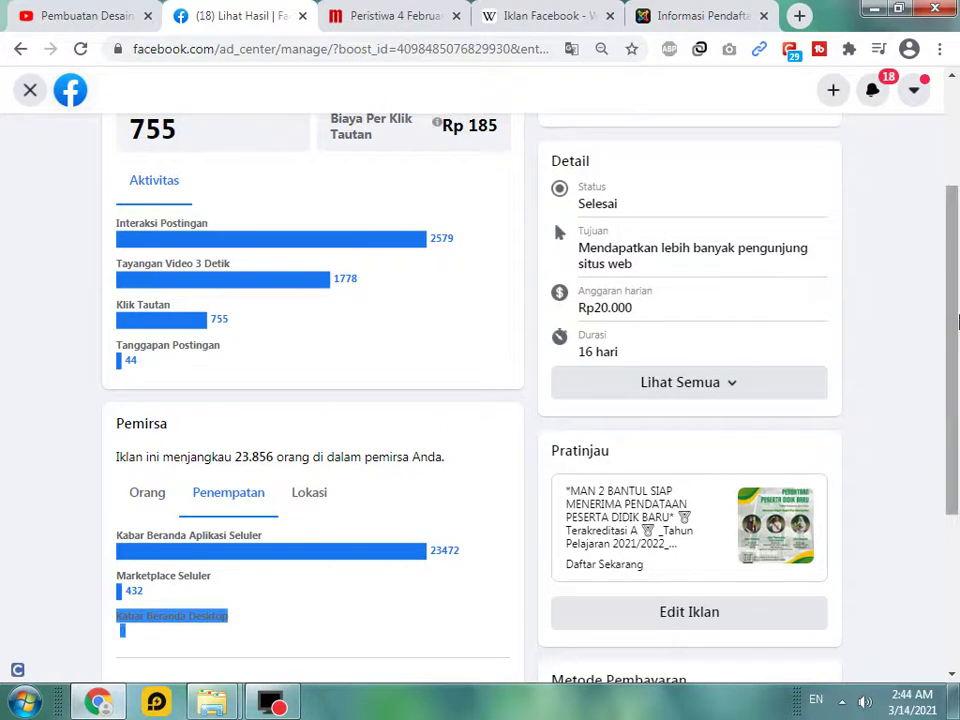
Step: Compare the ad's Jangkauan with its placements, highlighting the Kabar Beranda Aplikasi Seluler label and its figure
{"action": "left_click_drag", "start_coordinate": [955, 320], "coordinate": [954, 244]}
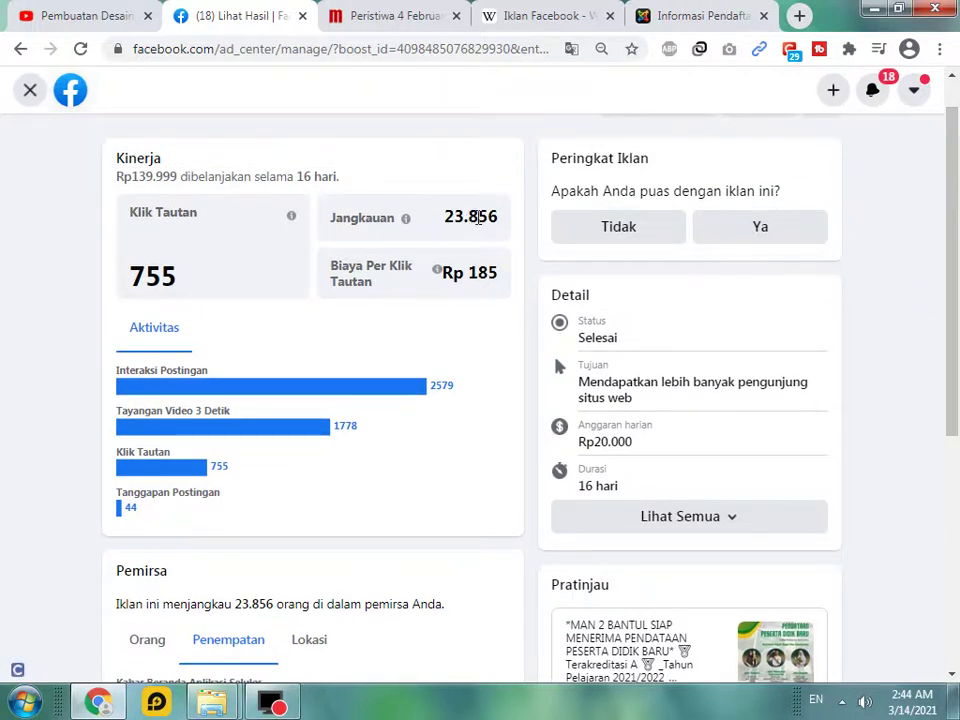
{"action": "left_click_drag", "start_coordinate": [953, 222], "coordinate": [943, 285]}
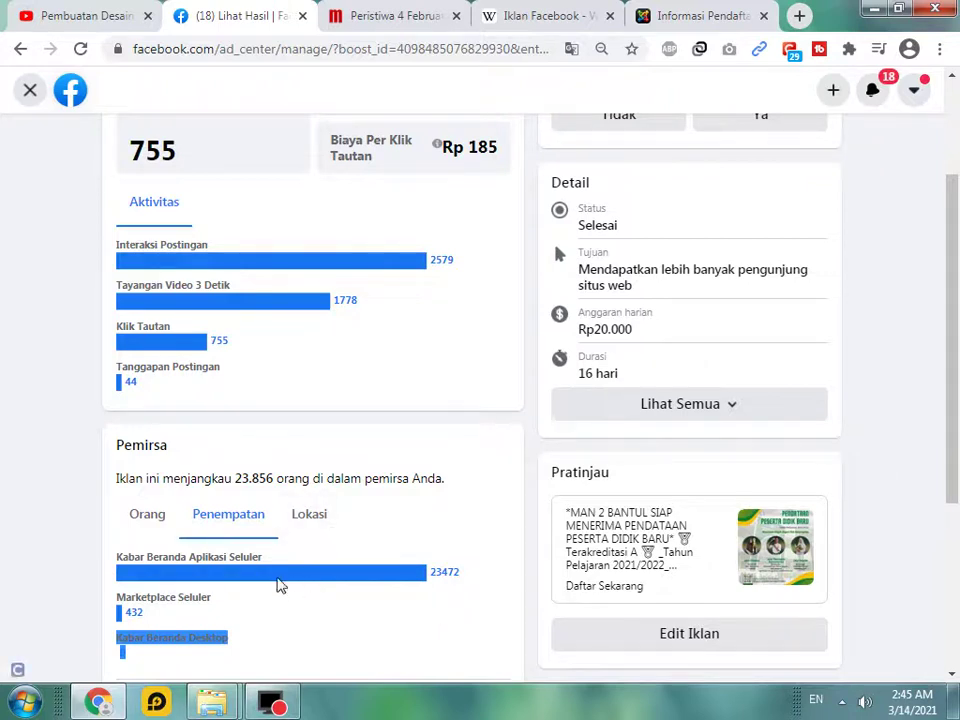
{"action": "left_click", "coordinate": [250, 556]}
{"action": "left_click_drag", "start_coordinate": [233, 558], "coordinate": [194, 556]}
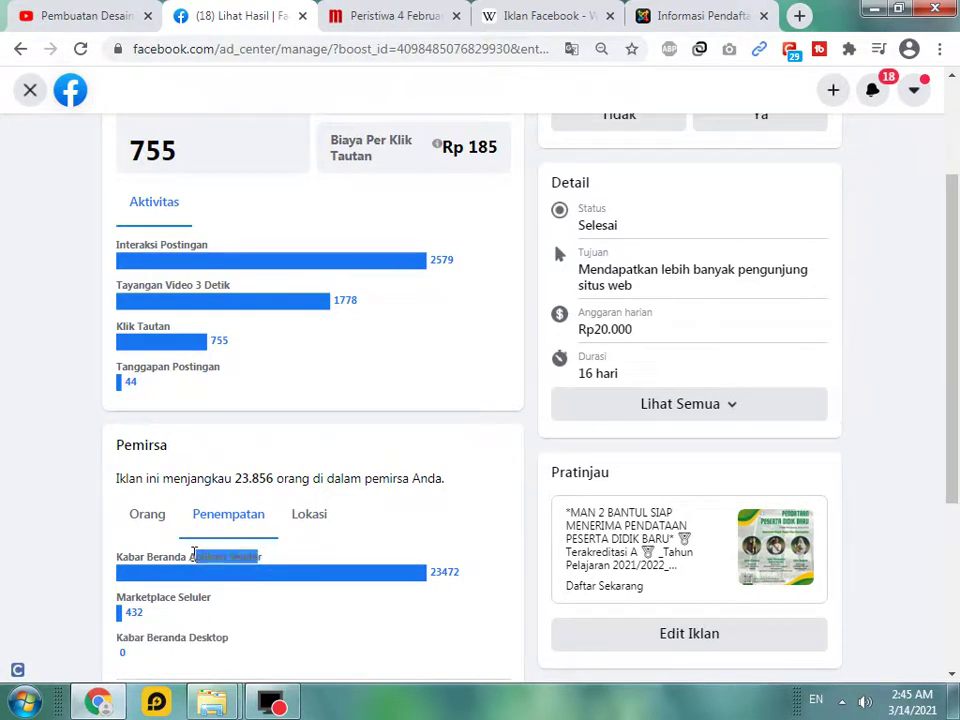
{"action": "left_click_drag", "start_coordinate": [465, 573], "coordinate": [432, 567]}
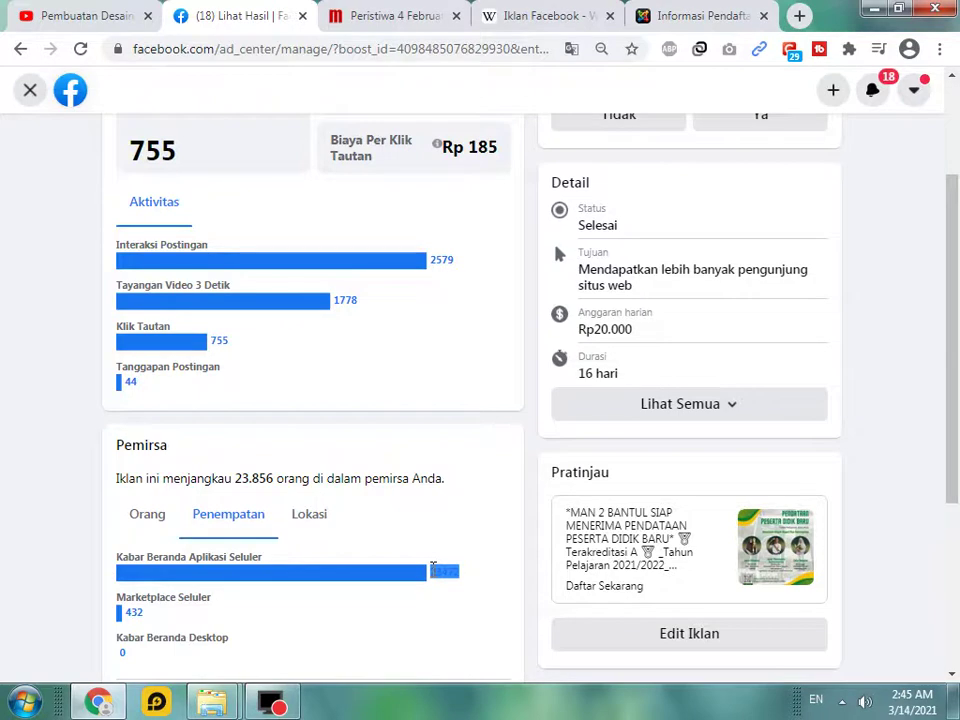
{"action": "left_click", "coordinate": [482, 575]}
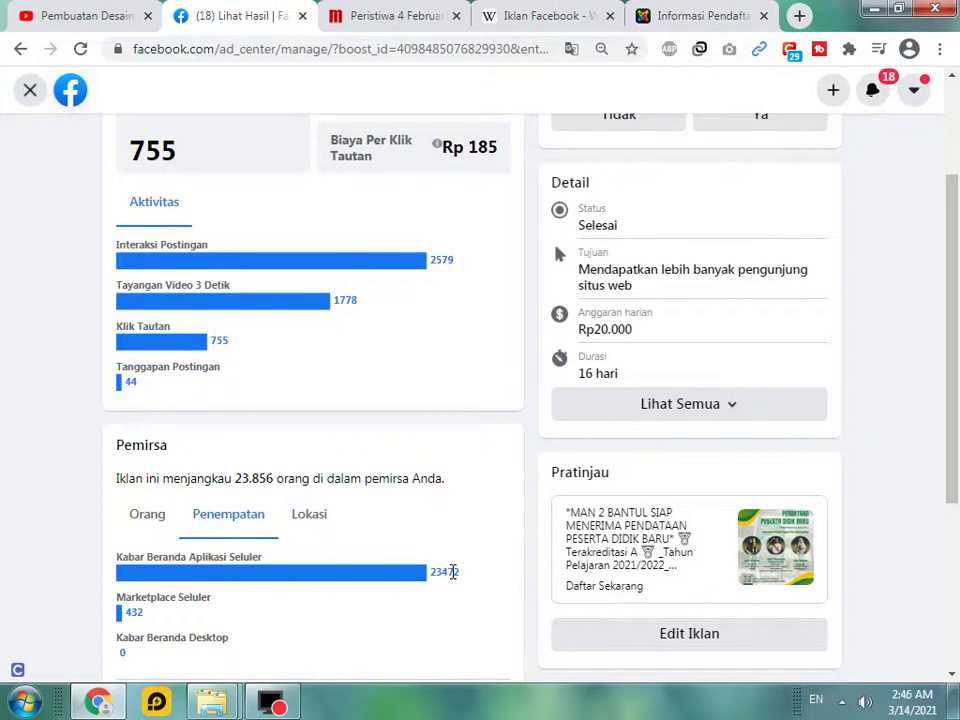
Step: Read the explanation of the Jangkauan metric, and highlight Tanggapan Postingan in the Aktivitas chart
{"action": "scroll", "coordinate": [575, 254], "scroll_direction": "up", "scroll_amount": 3}
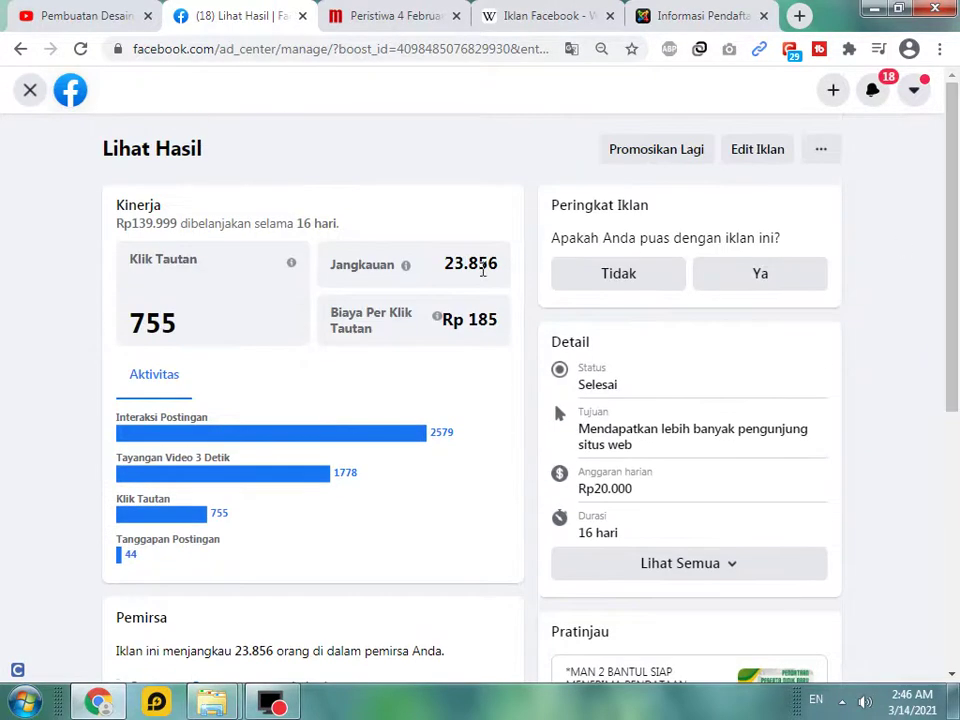
{"action": "mouse_move", "coordinate": [411, 268]}
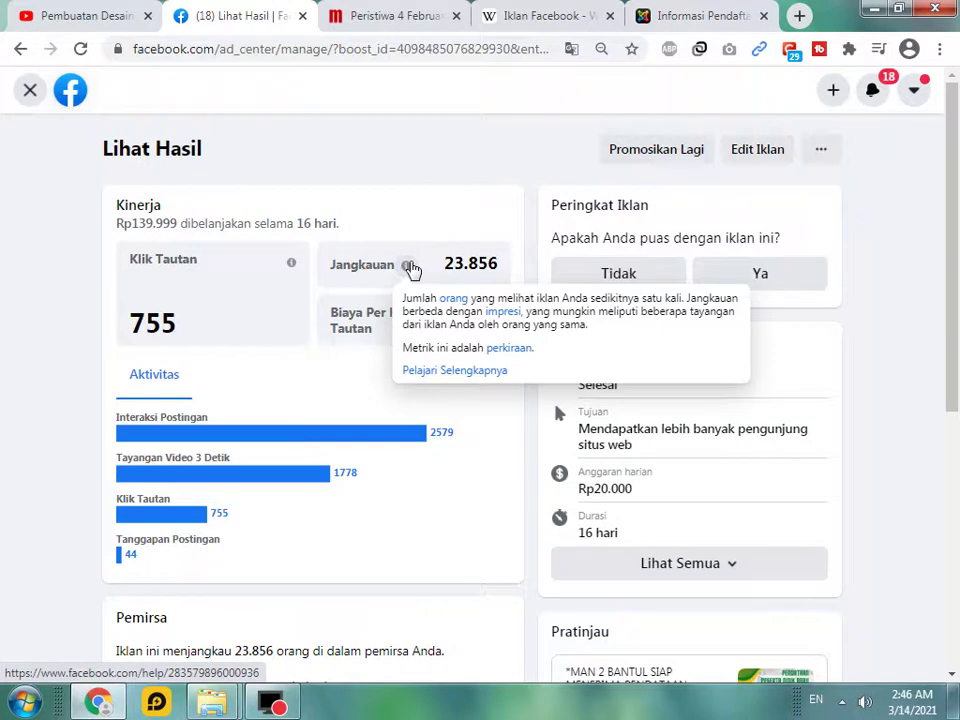
{"action": "left_click", "coordinate": [455, 200]}
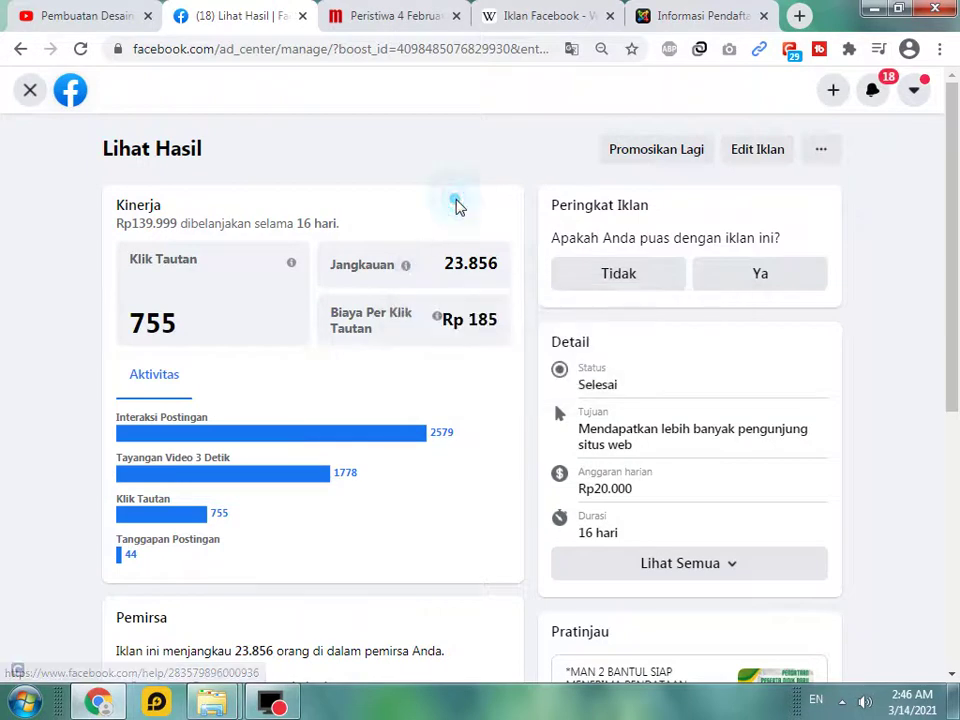
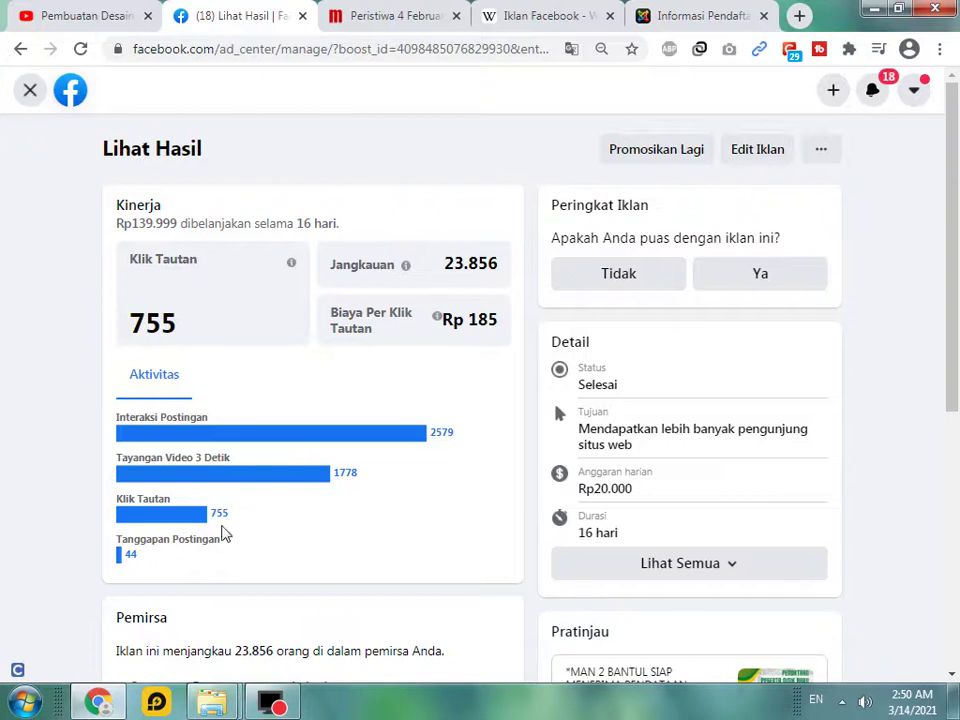
{"action": "left_click_drag", "start_coordinate": [222, 540], "coordinate": [114, 540]}
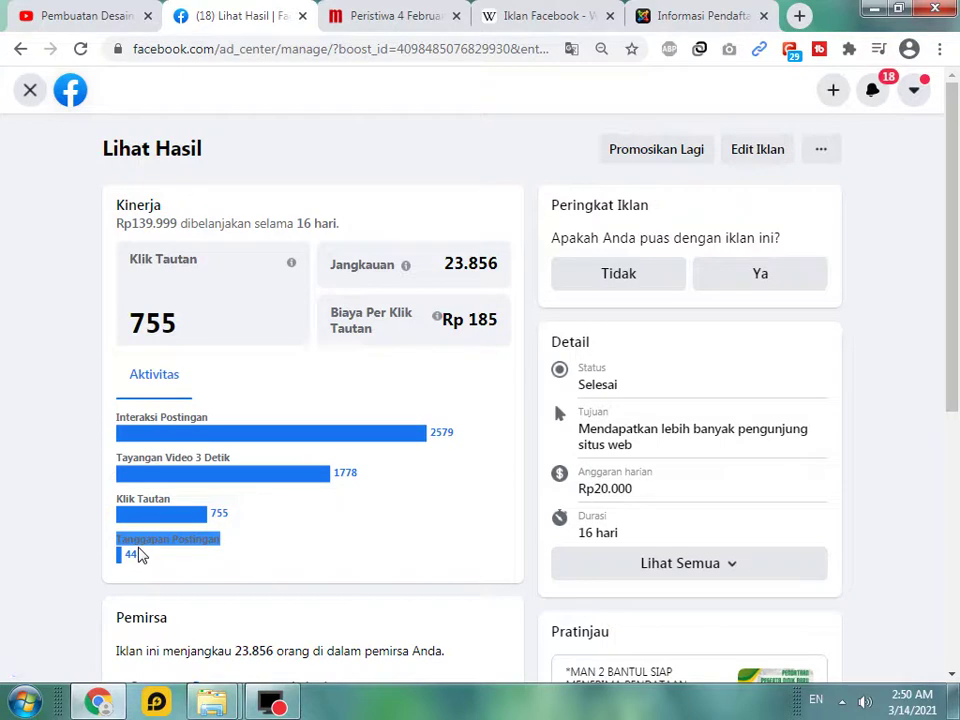
Step: Show the audience breakdown by Orang and examine its age and gender chart
{"action": "left_click_drag", "start_coordinate": [952, 320], "coordinate": [957, 621]}
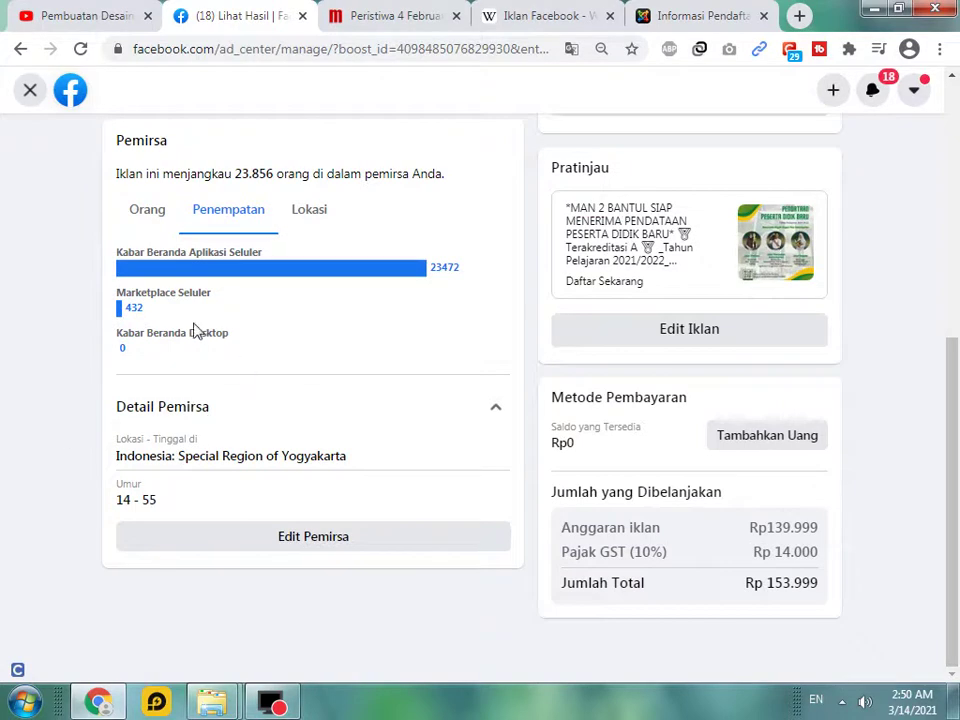
{"action": "left_click", "coordinate": [135, 212]}
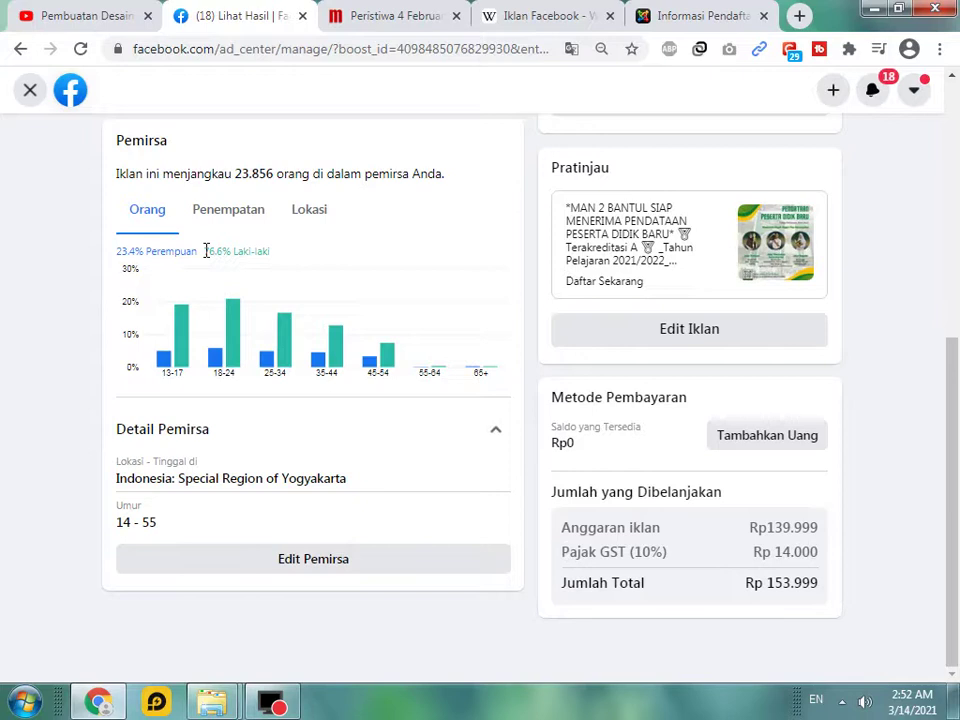
{"action": "mouse_move", "coordinate": [240, 311]}
Step: Highlight the ad budget, GST tax and total amounts in turn under Jumlah yang Dibelanjakan
{"action": "left_click_drag", "start_coordinate": [770, 527], "coordinate": [827, 536]}
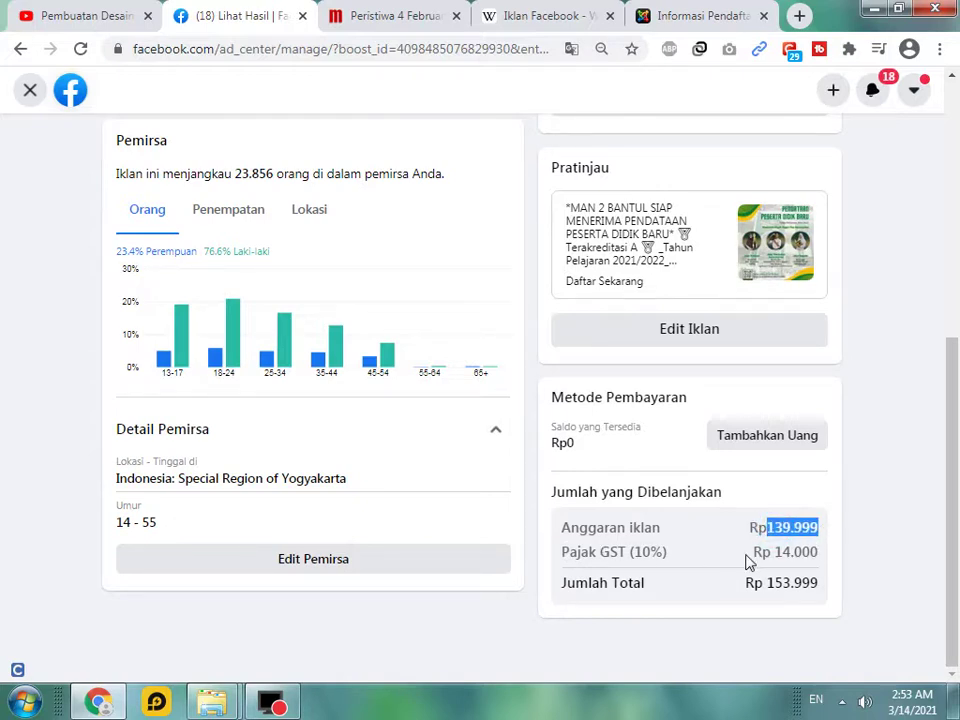
{"action": "left_click_drag", "start_coordinate": [774, 552], "coordinate": [820, 553]}
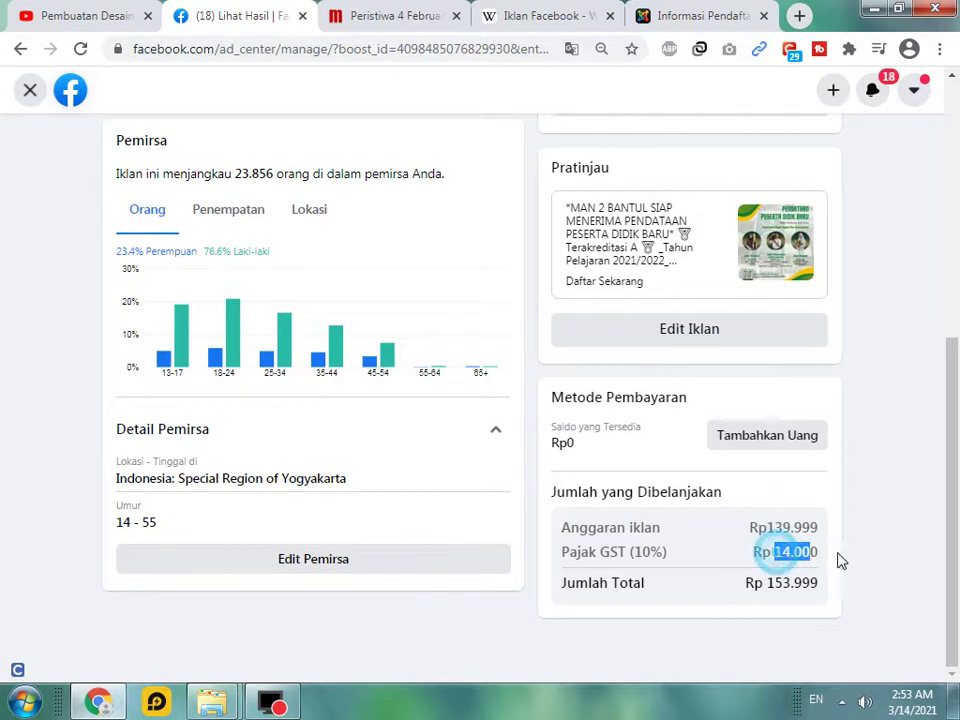
{"action": "left_click_drag", "start_coordinate": [767, 583], "coordinate": [844, 581]}
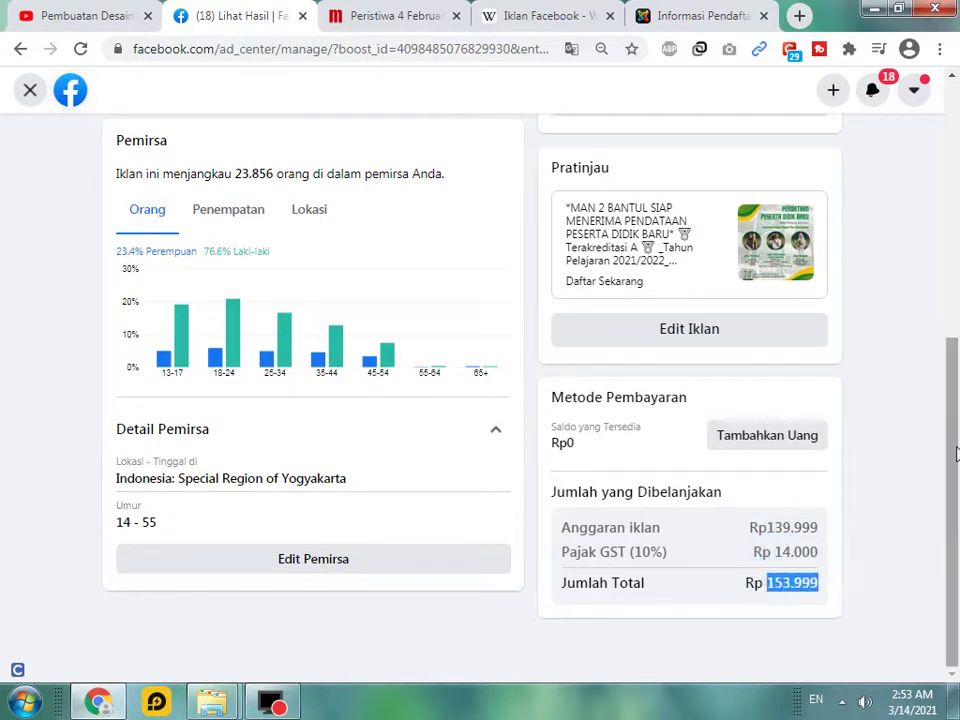
Step: Review the Kinerja and Aktivitas figures again, and show the audience breakdown by Lokasi
{"action": "left_click_drag", "start_coordinate": [955, 452], "coordinate": [955, 284]}
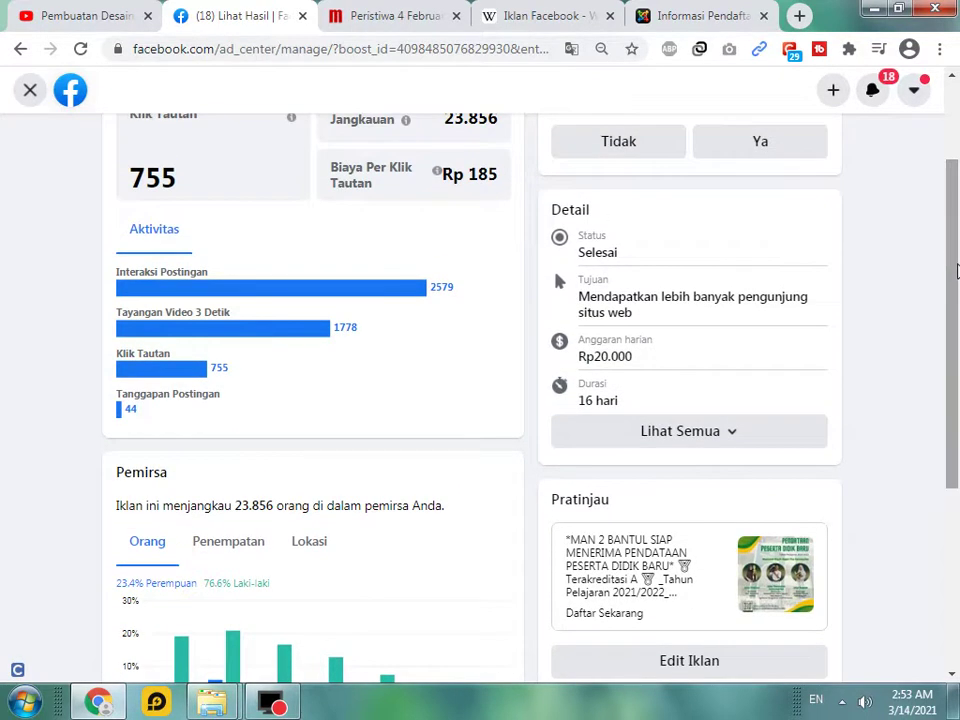
{"action": "left_click_drag", "start_coordinate": [955, 268], "coordinate": [953, 207]}
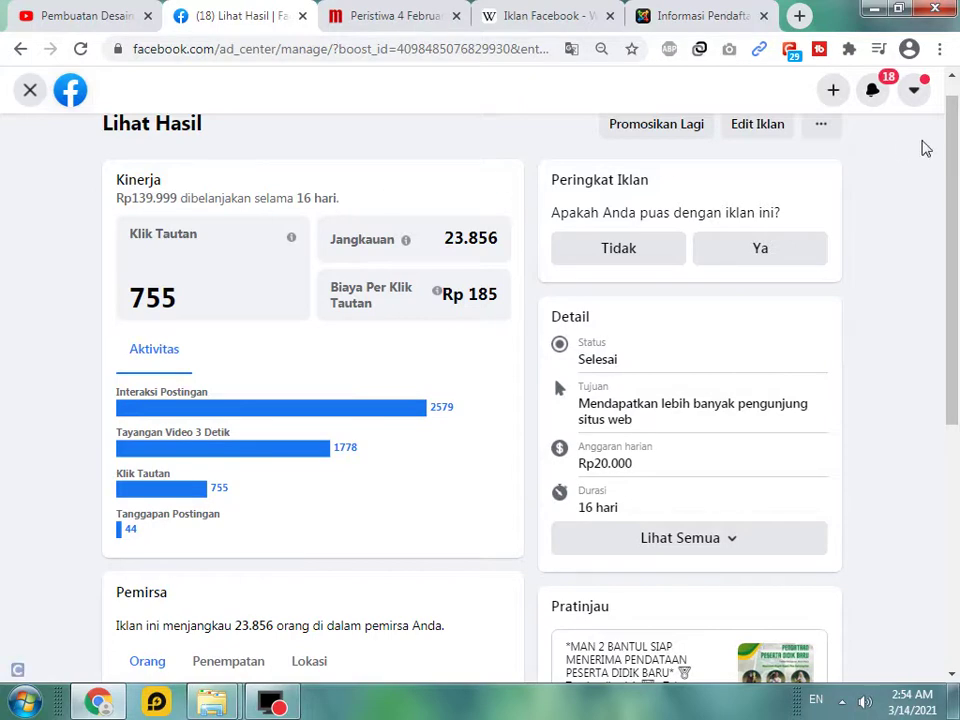
{"action": "left_click_drag", "start_coordinate": [957, 168], "coordinate": [957, 243]}
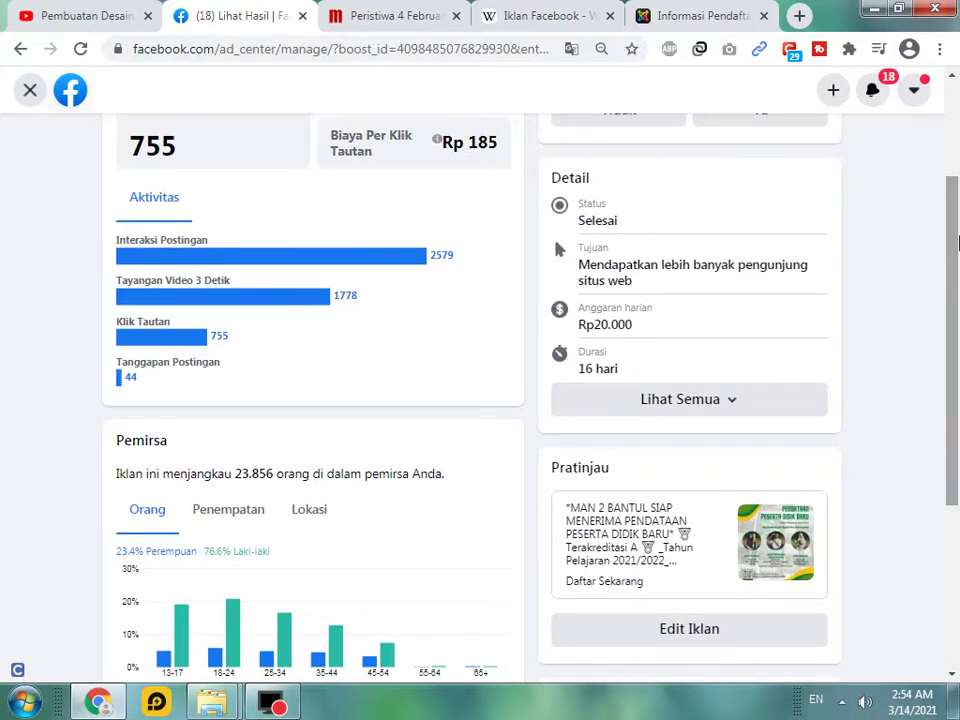
{"action": "left_click_drag", "start_coordinate": [957, 243], "coordinate": [955, 158]}
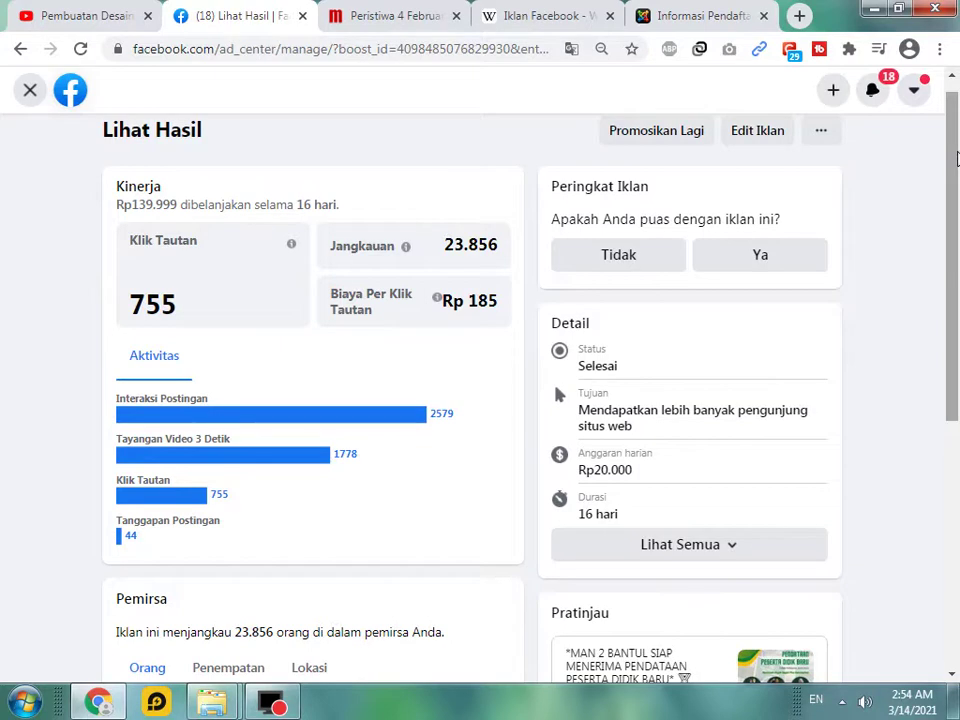
{"action": "scroll", "coordinate": [546, 401], "scroll_direction": "down", "scroll_amount": 2}
{"action": "left_click", "coordinate": [310, 467]}
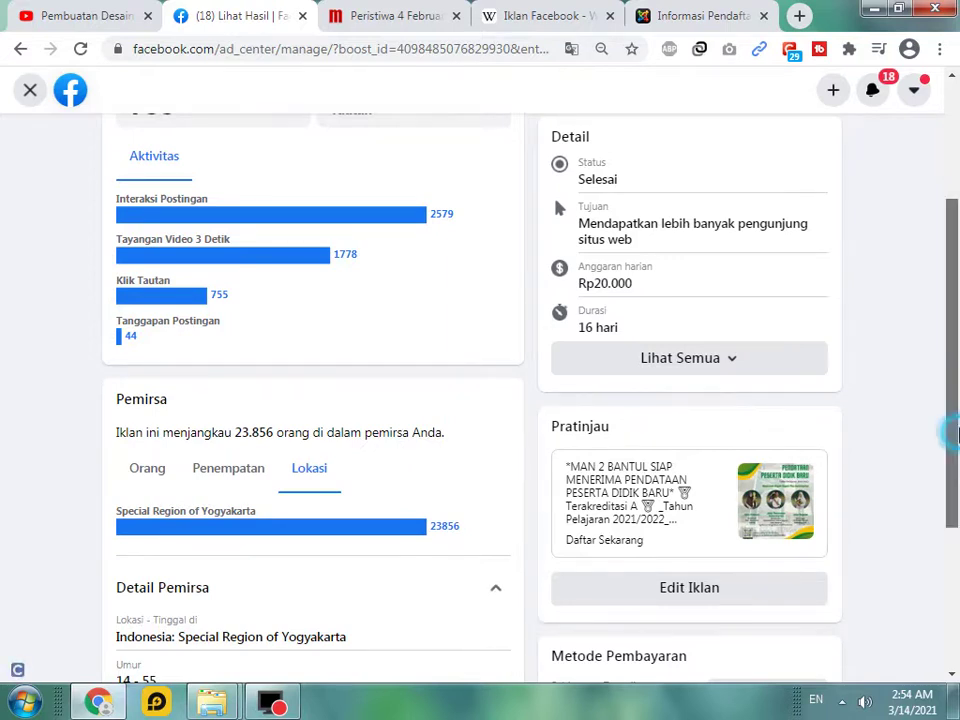
Step: Go over the results summary and highlight the ad's status in the Detail section
{"action": "scroll", "coordinate": [955, 330], "scroll_direction": "up", "scroll_amount": 2}
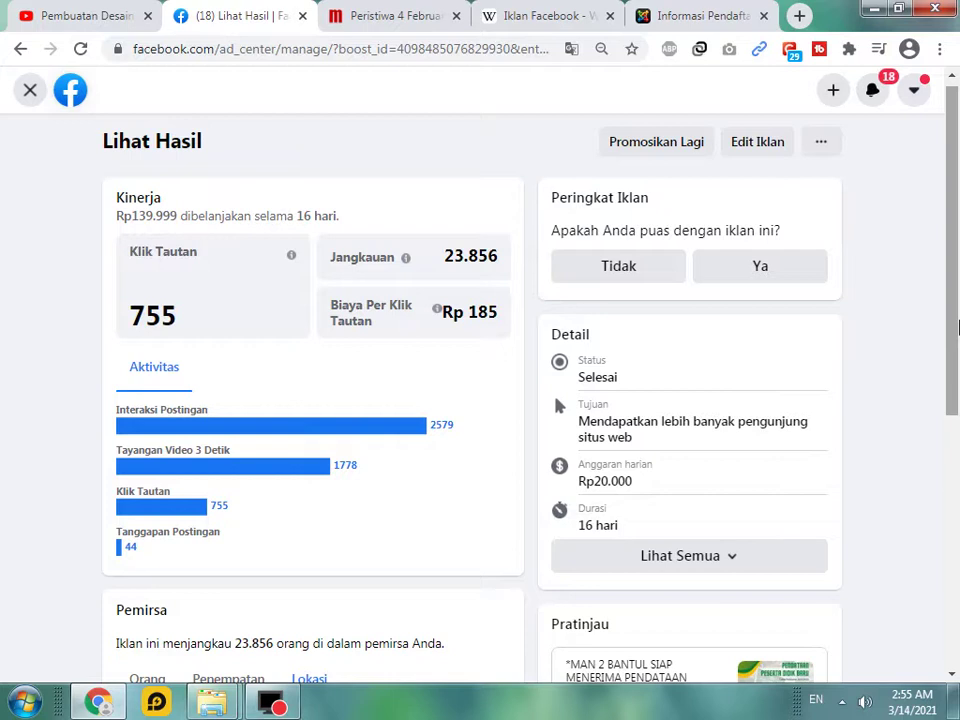
{"action": "scroll", "coordinate": [953, 183], "scroll_direction": "down", "scroll_amount": 2}
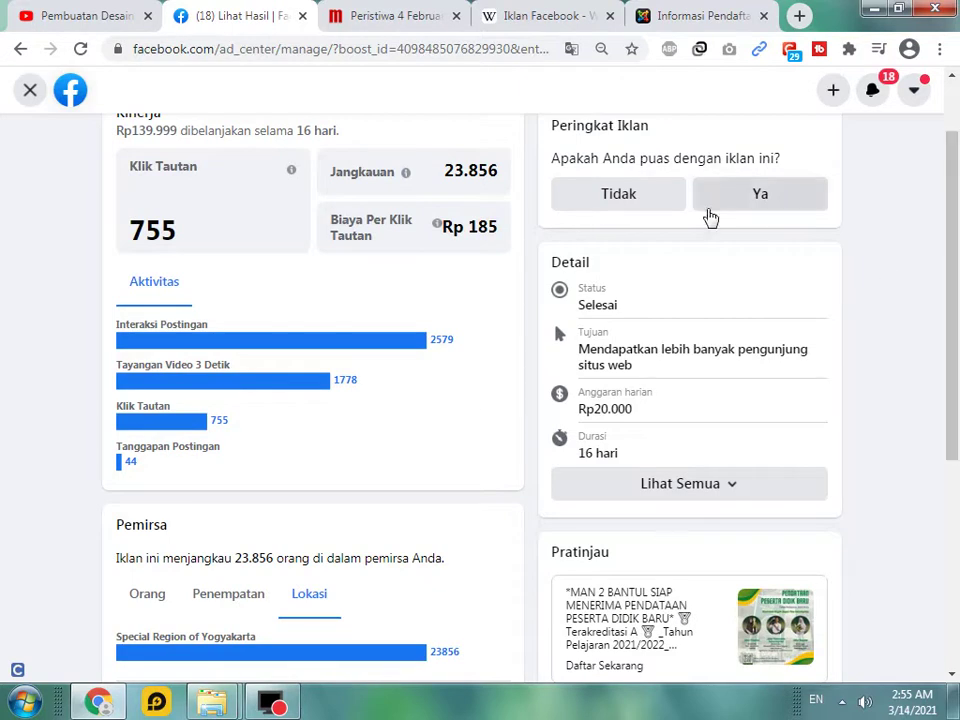
{"action": "left_click_drag", "start_coordinate": [604, 288], "coordinate": [627, 313]}
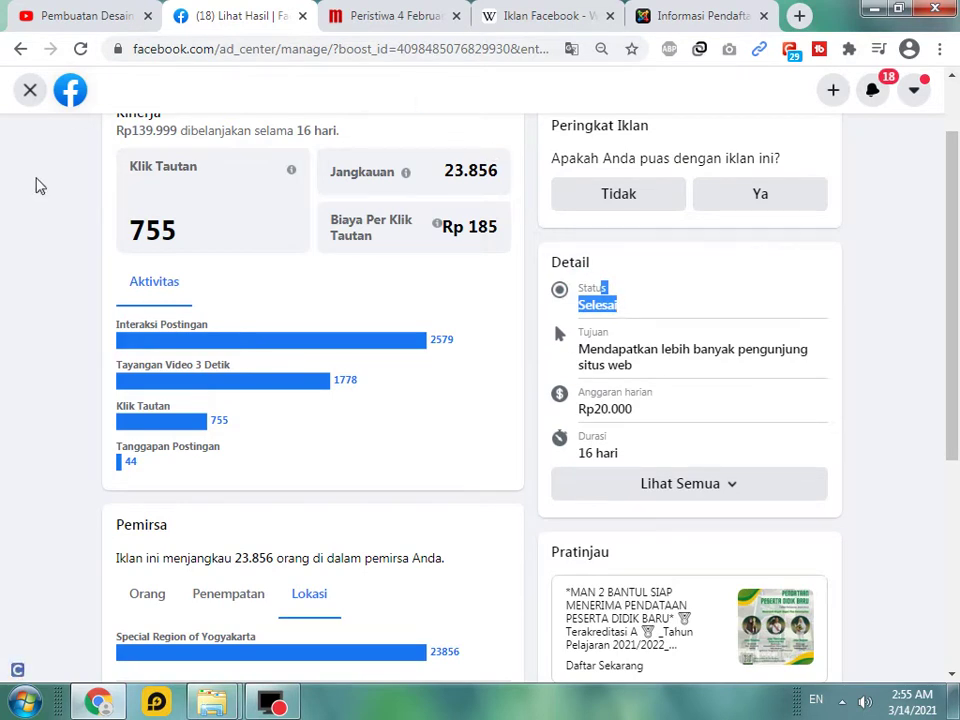
{"action": "left_click_drag", "start_coordinate": [957, 346], "coordinate": [957, 363]}
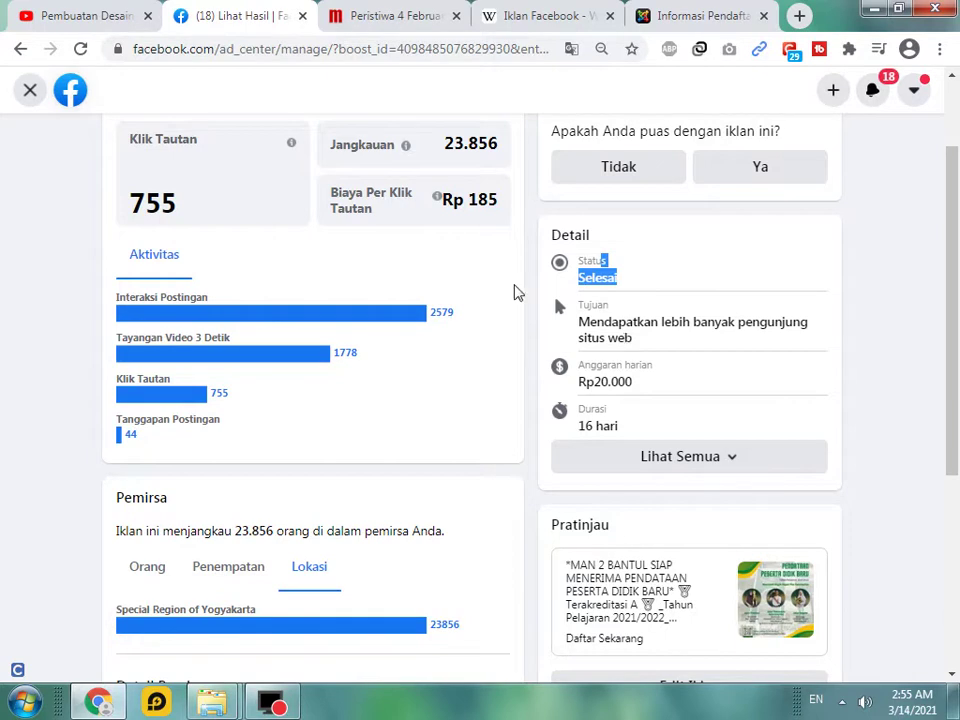
Step: Open the Syarat section of the PPDB landing page, and return to the ad results to review its details
{"action": "left_click", "coordinate": [668, 12]}
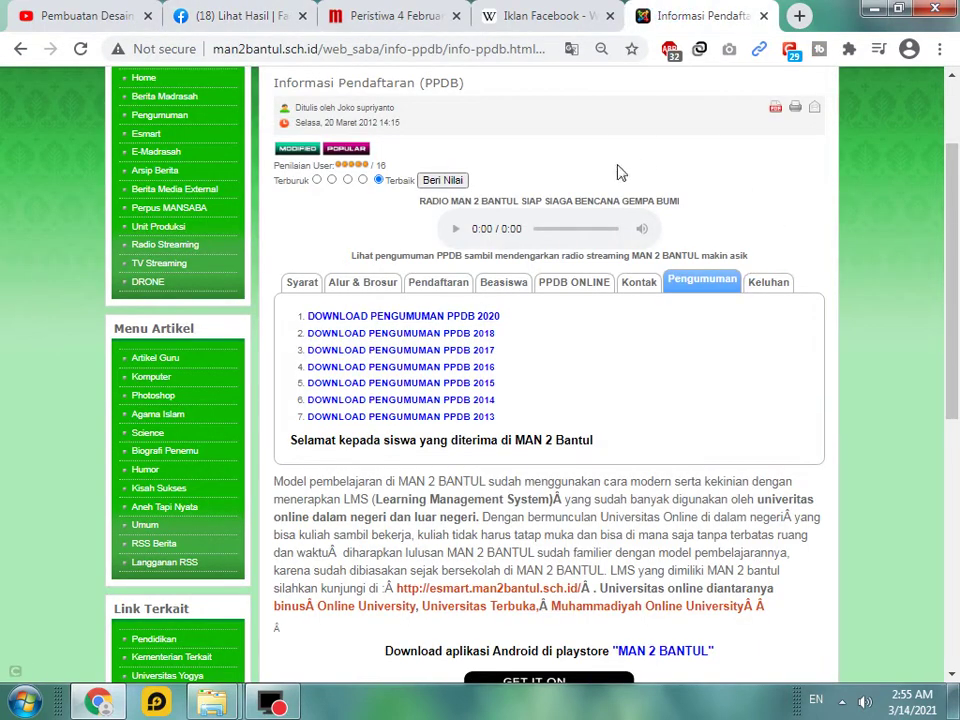
{"action": "left_click", "coordinate": [318, 281]}
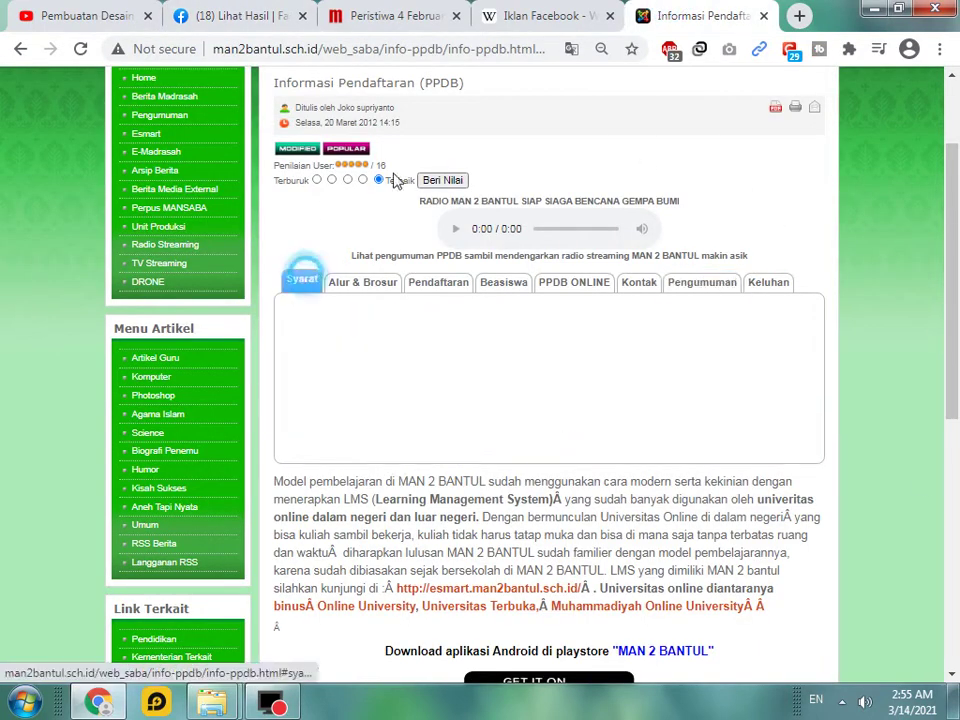
{"action": "left_click", "coordinate": [201, 11]}
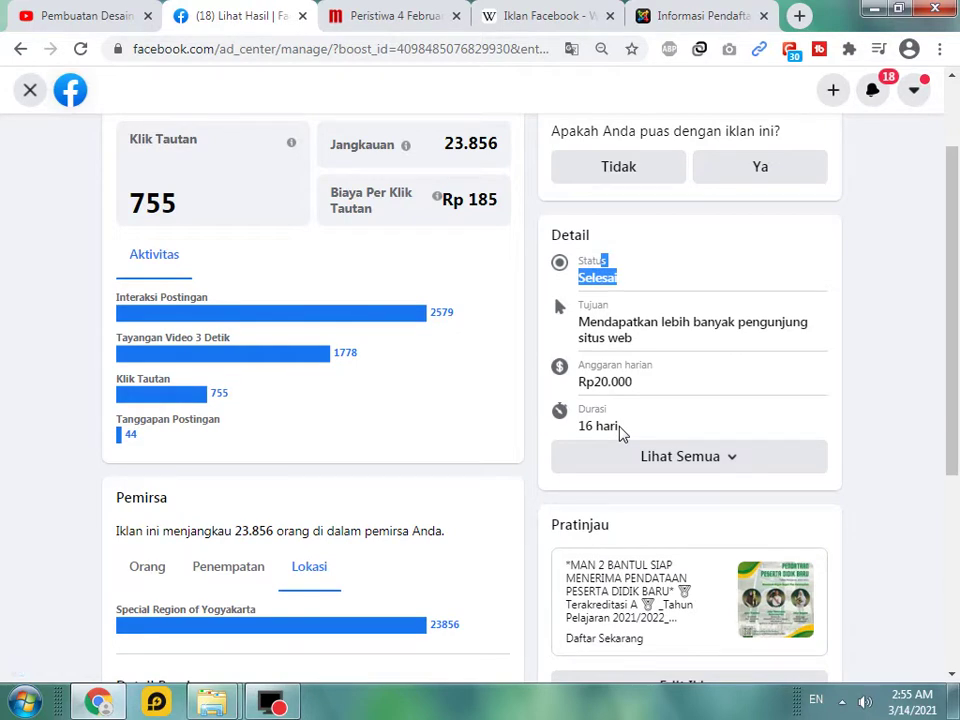
{"action": "left_click_drag", "start_coordinate": [943, 280], "coordinate": [955, 345]}
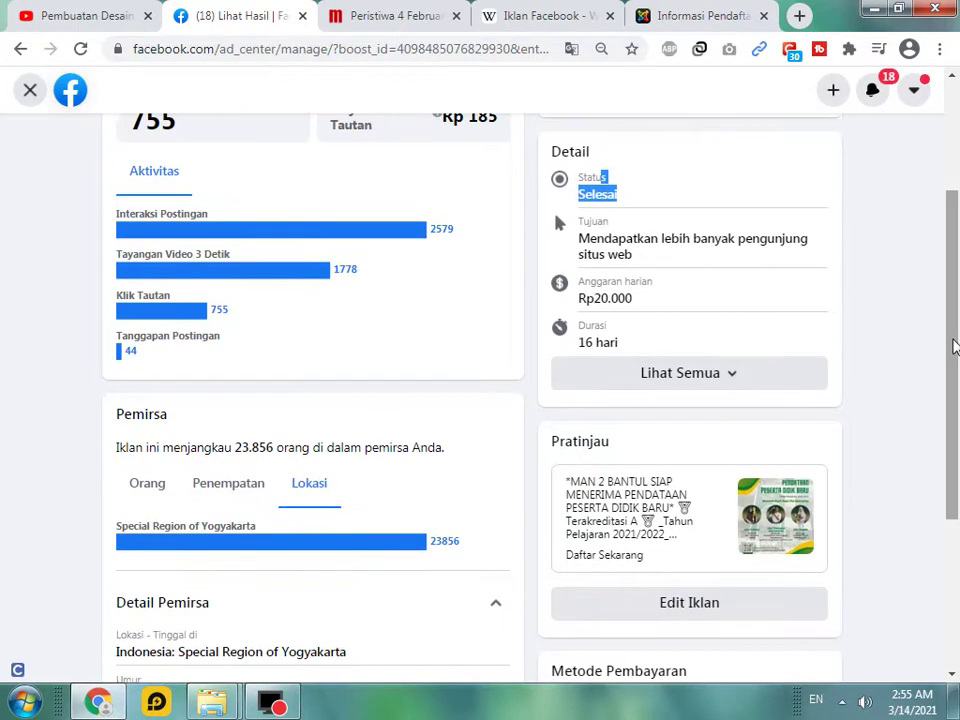
Step: Expand the Detail section to show all of the ad's details and highlight its start date under Tanggal mulai
{"action": "left_click", "coordinate": [680, 373]}
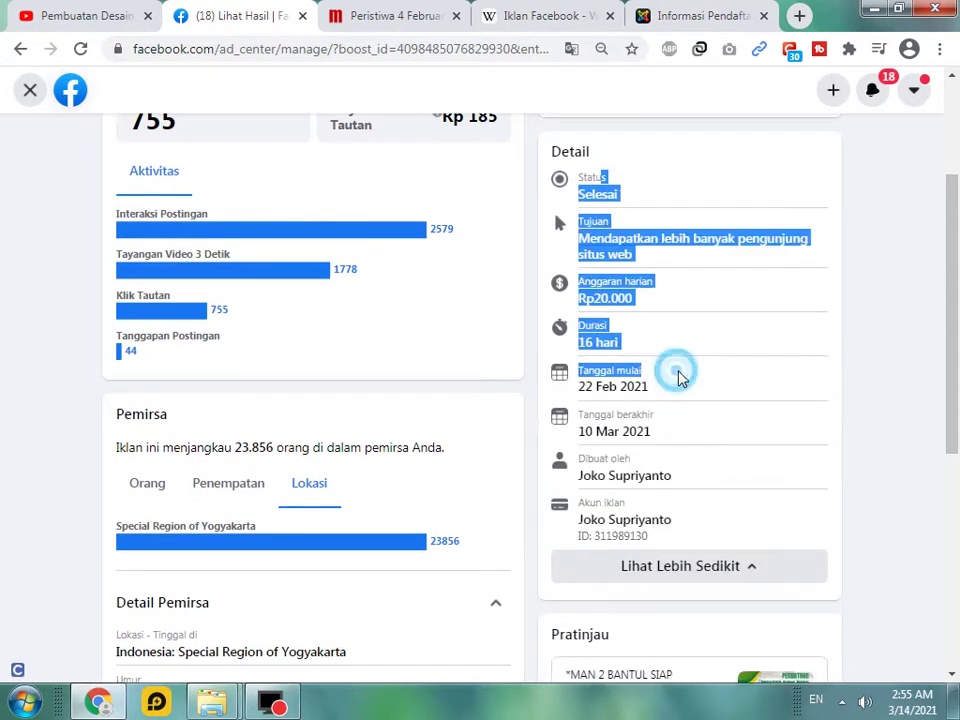
{"action": "left_click_drag", "start_coordinate": [957, 232], "coordinate": [957, 262]}
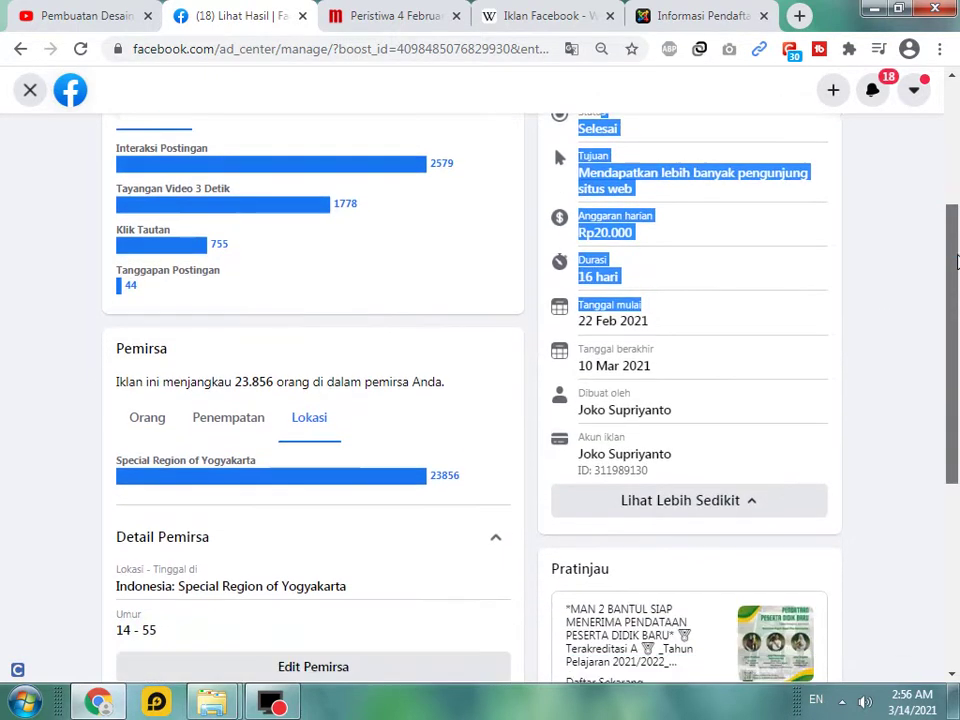
{"action": "left_click", "coordinate": [851, 249]}
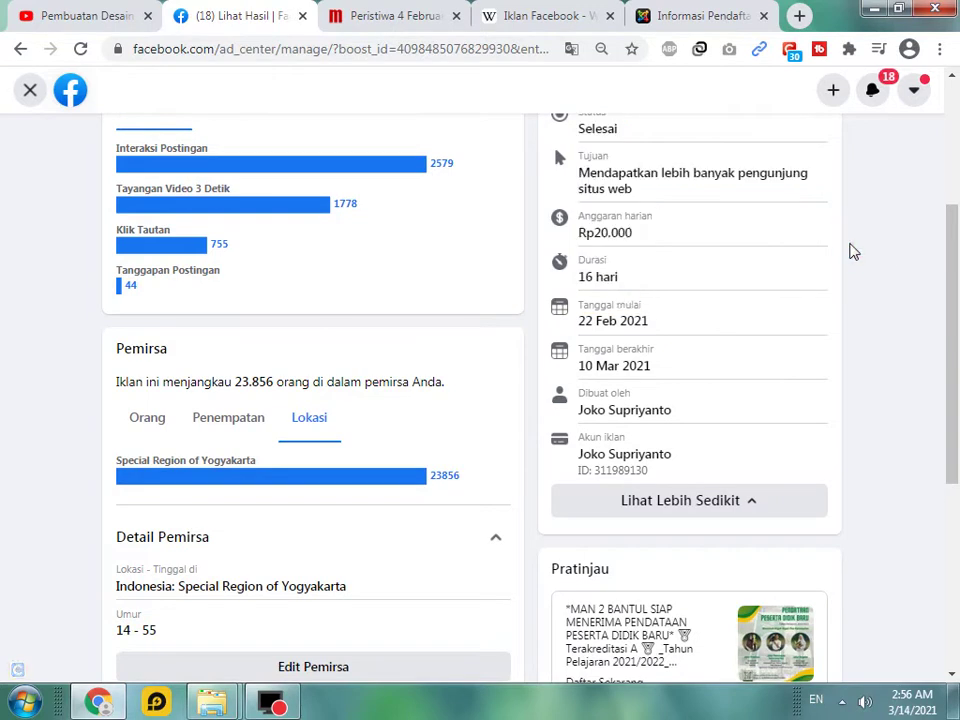
{"action": "left_click_drag", "start_coordinate": [957, 250], "coordinate": [957, 275]}
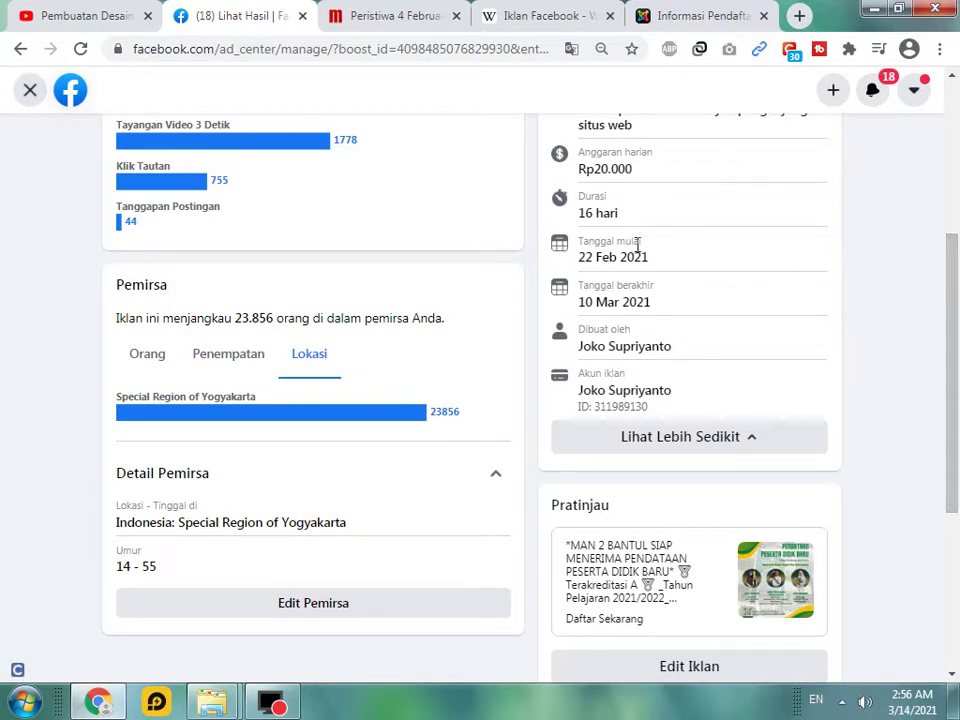
{"action": "left_click_drag", "start_coordinate": [588, 262], "coordinate": [620, 261]}
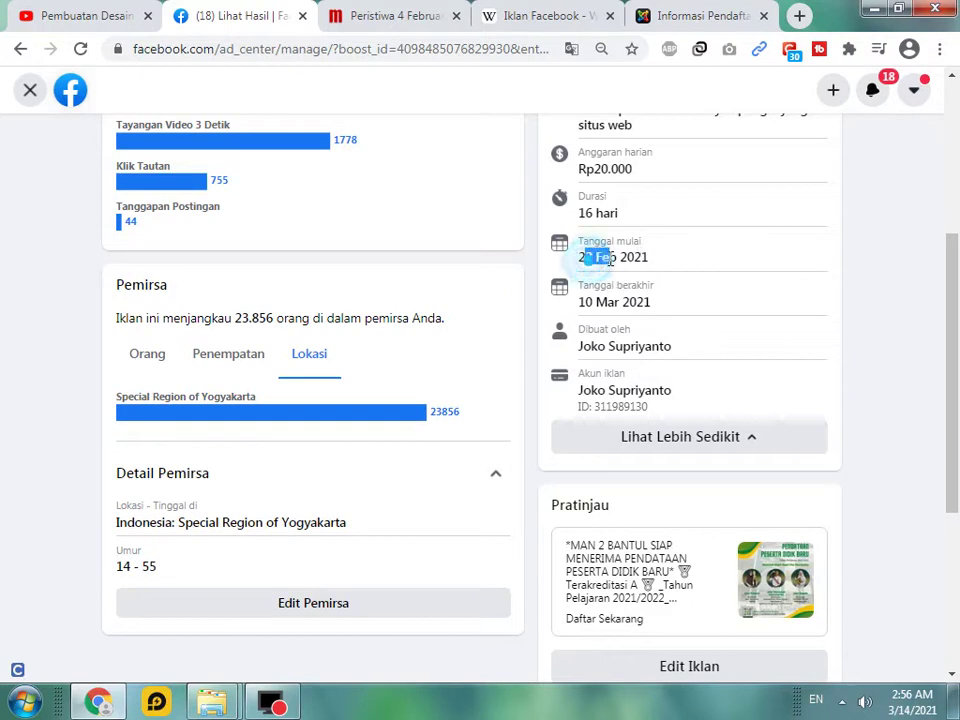
{"action": "left_click", "coordinate": [690, 313]}
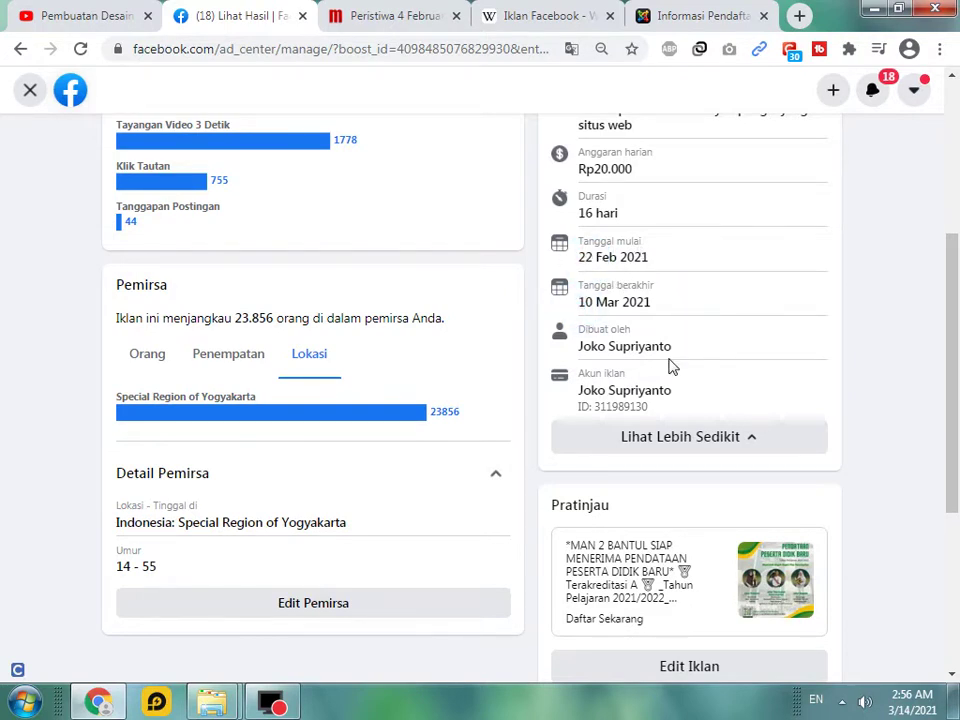
Step: Point out the ad's creator and ad account entries in the Detail section, and return to the Kinerja summary
{"action": "left_click", "coordinate": [611, 336]}
{"action": "left_click", "coordinate": [705, 344]}
{"action": "left_click", "coordinate": [598, 405]}
{"action": "left_click", "coordinate": [650, 405]}
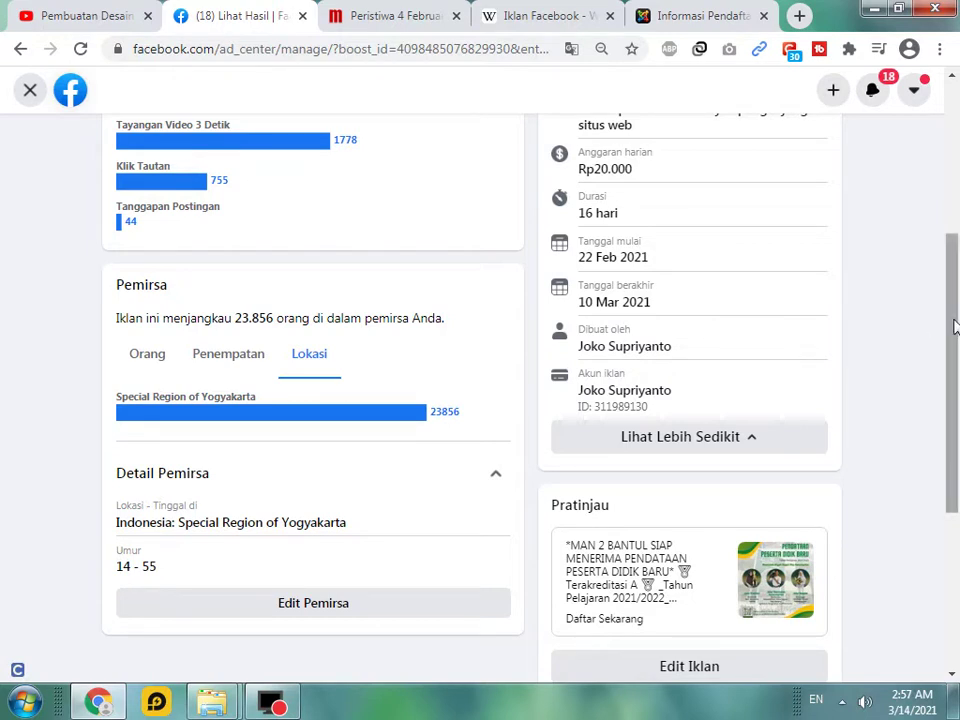
{"action": "left_click_drag", "start_coordinate": [955, 327], "coordinate": [955, 158]}
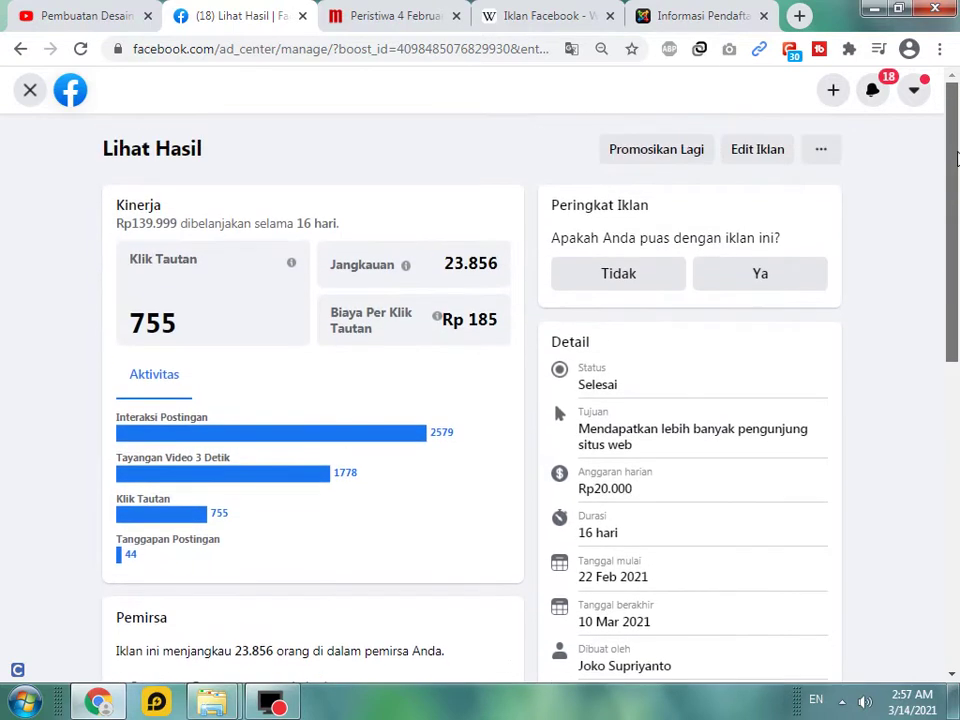